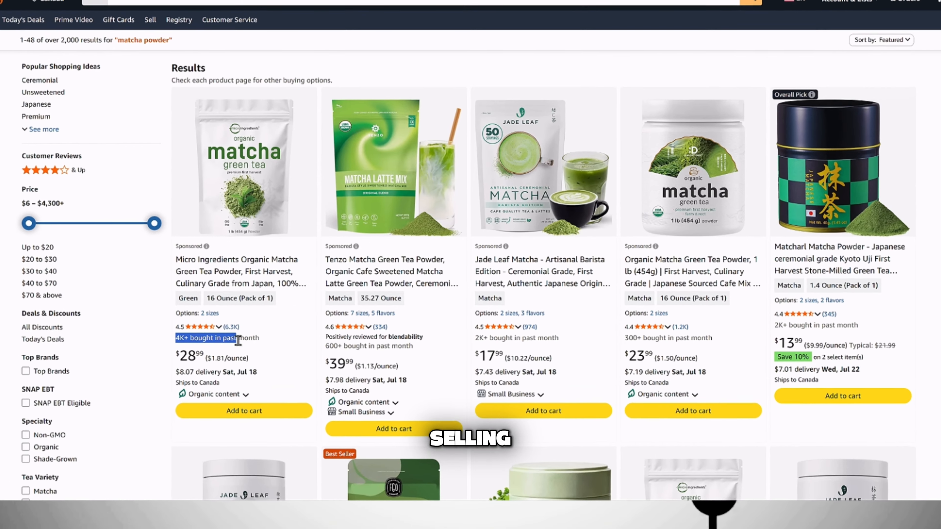
Examine the past-month purchase counts of the matcha powder listings in the search results.
left_click(339, 335)
left_click_drag(554, 331, 474, 332)
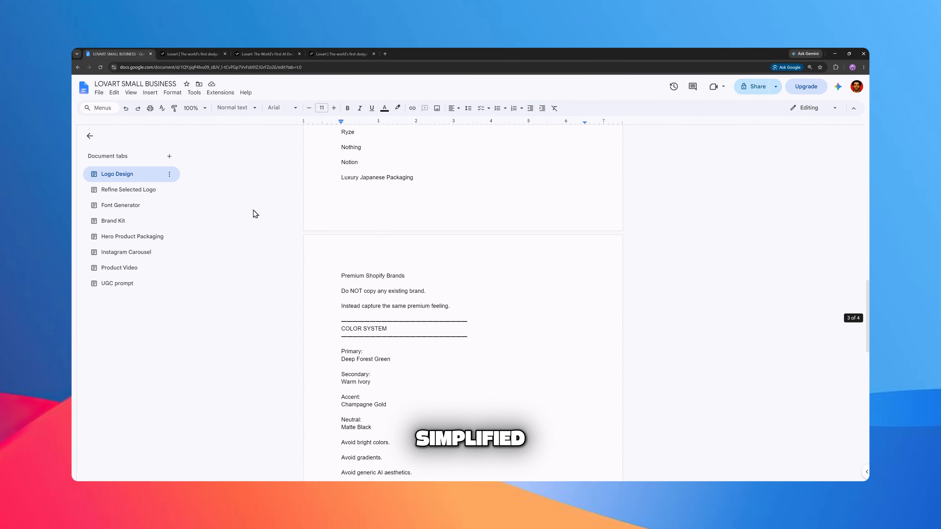
Look through the prepared prompts in the LOVART SMALL BUSINESS document, from Refine Selected Logo to UGC prompt.
left_click(148, 189)
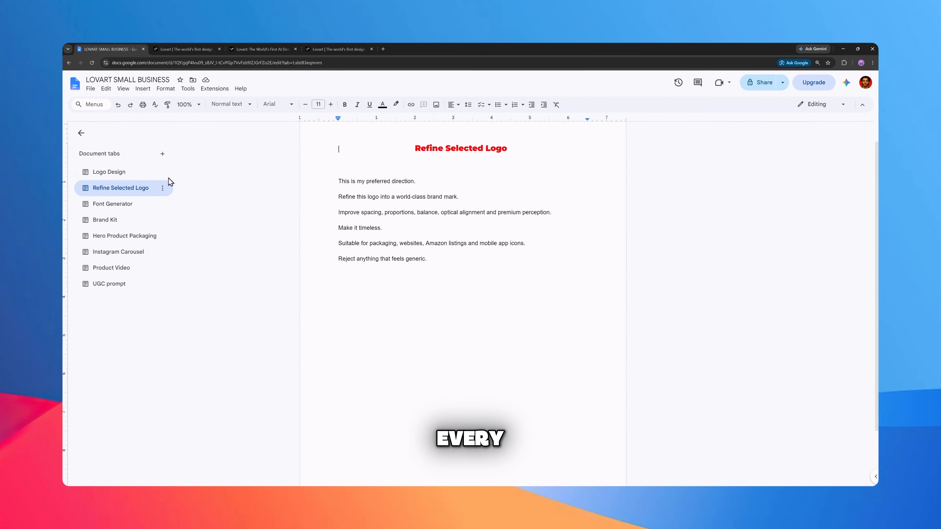
left_click(115, 204)
left_click(119, 222)
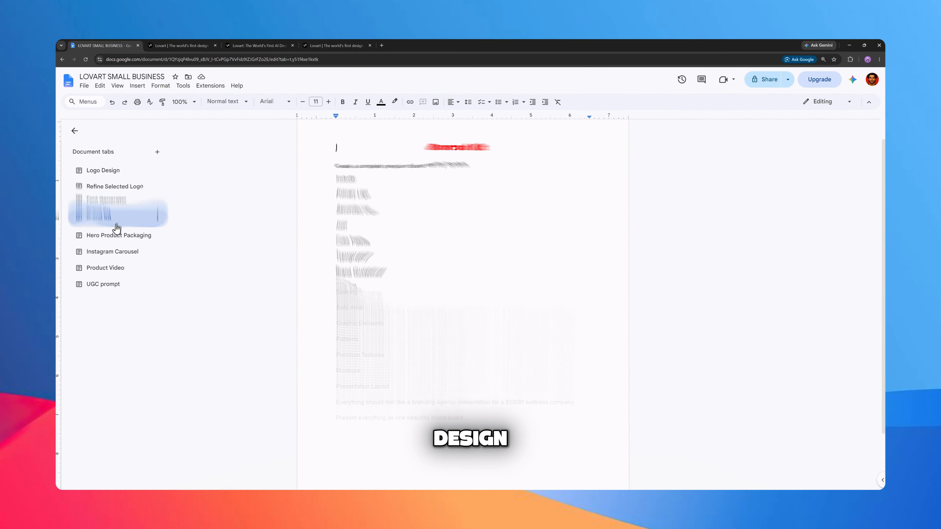
left_click(120, 238)
left_click(99, 284)
scroll(463, 296, "down", 10)
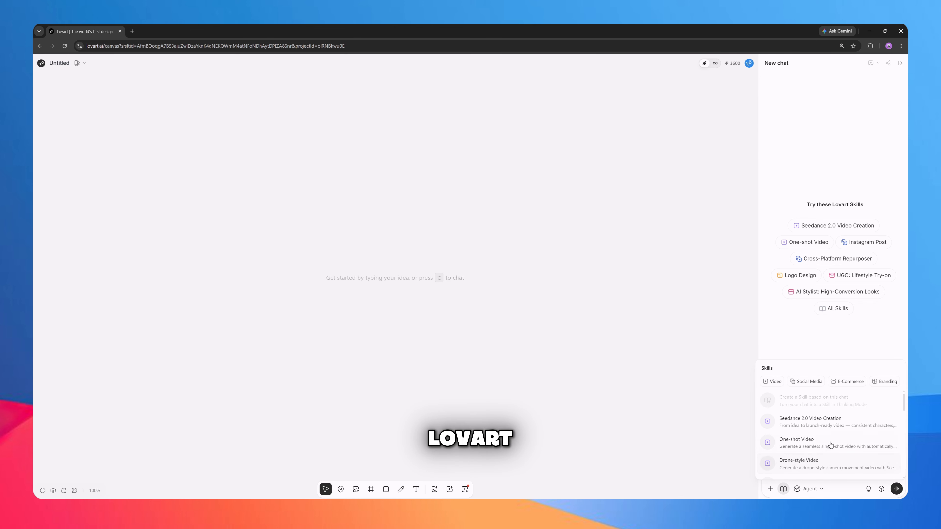
In Lovart, apply the Logo Design branding skill and submit the prepared creative director prompt for a premium global wellness brand.
left_click(886, 381)
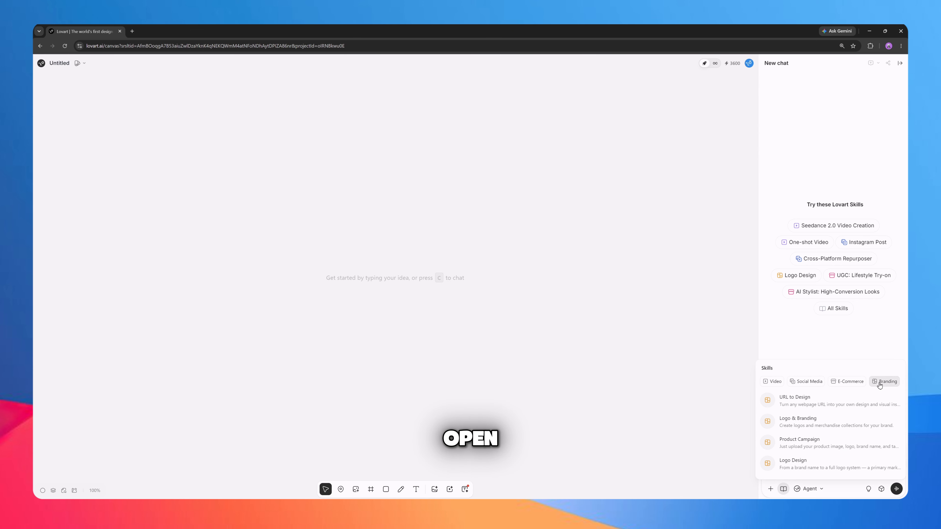
left_click(805, 466)
key("ctrl+v")
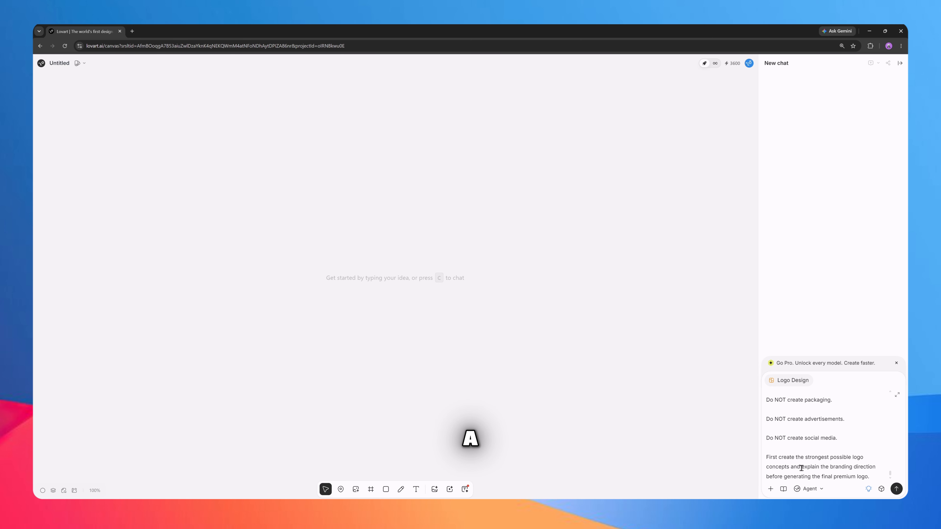
scroll(809, 441, "up", 15)
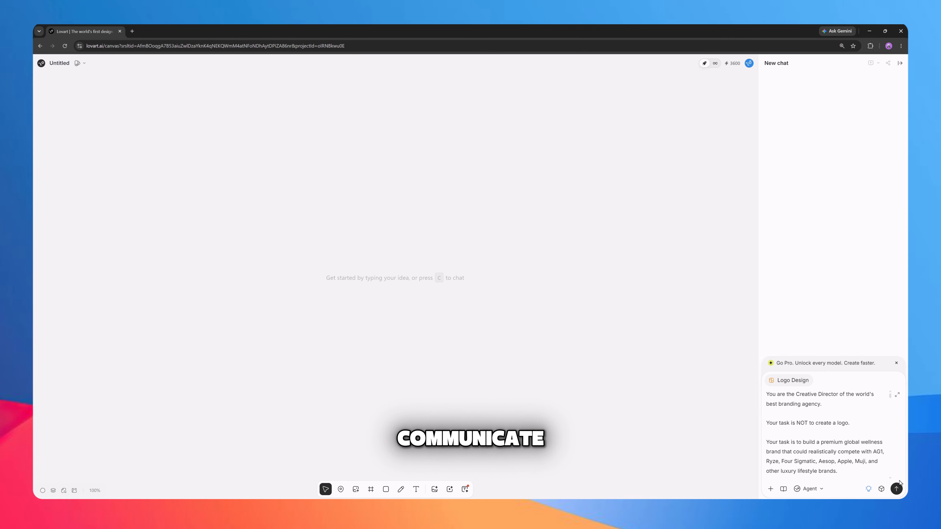
left_click(897, 489)
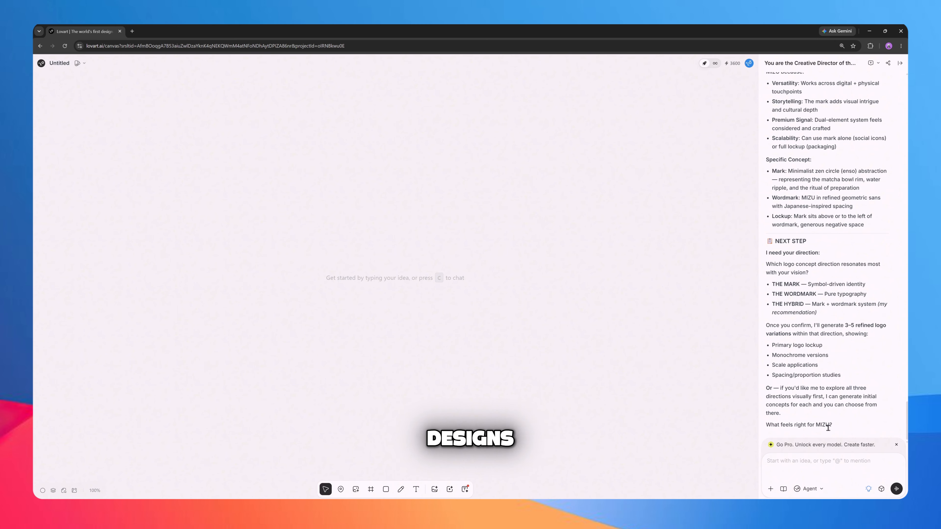
Reply to the agent with the recommended Direction 3: The Hybrid to have its logo variations generated.
scroll(811, 429, "up", 3)
left_click_drag(800, 158, 810, 159)
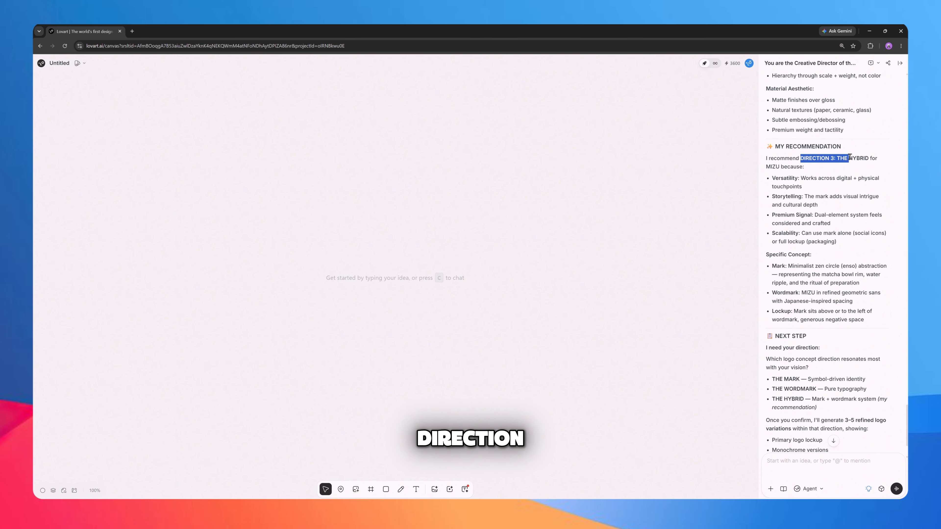
key("Return")
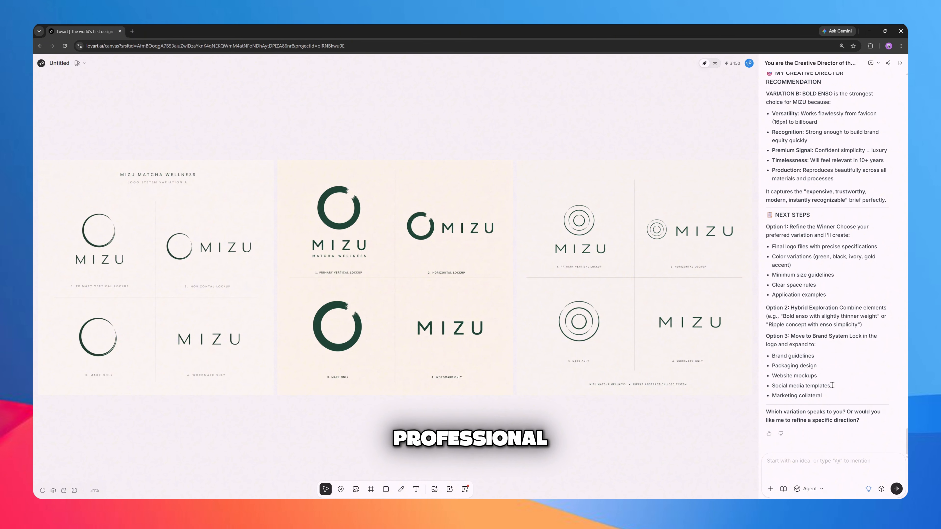
Mark the primary vertical MIZU logo in the first variation and submit the prompt refining it into a timeless, world-class brand mark.
key("m")
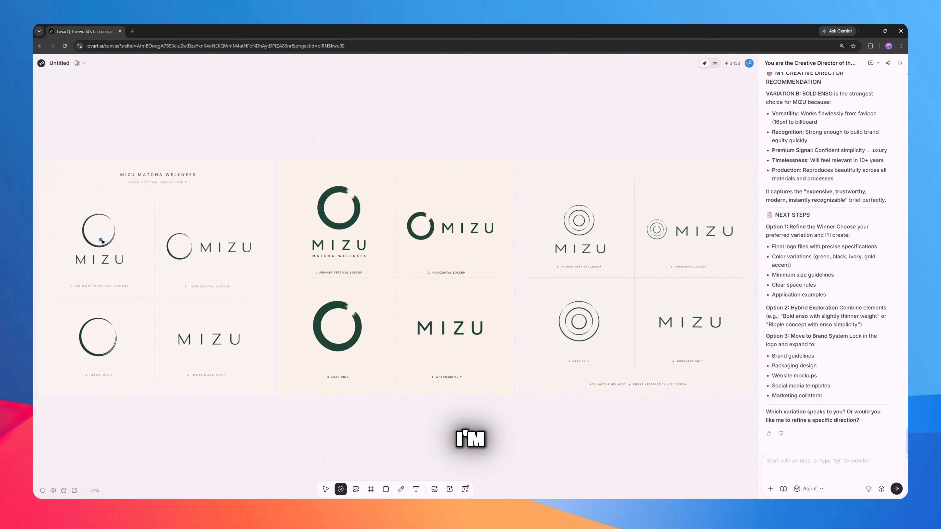
left_click(101, 240)
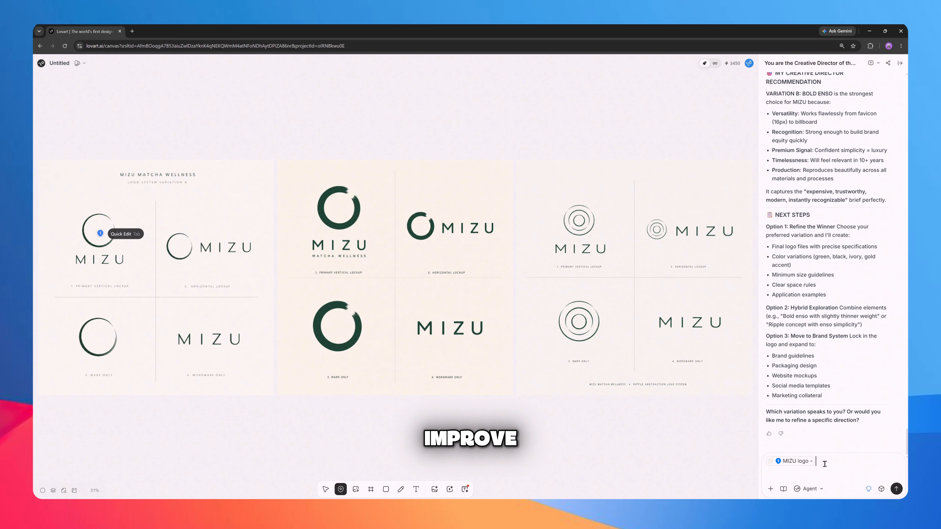
type("Refine this logo into a world-class brand mark.  Improve spacing, proportions, balance, optical alignment and premium perception.  Make it timeless.  Suitable for packaging, websites, Amazon listings and mobile app icons.")
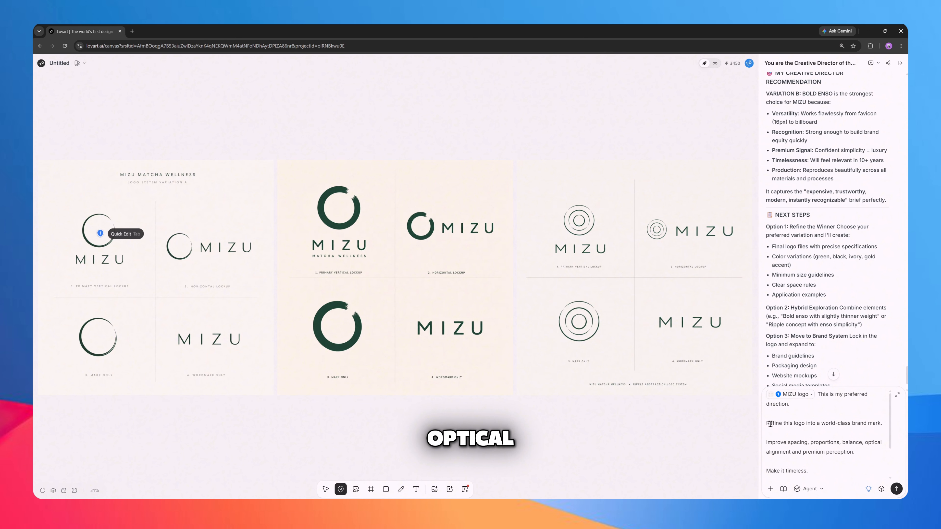
scroll(827, 447, "down", 2)
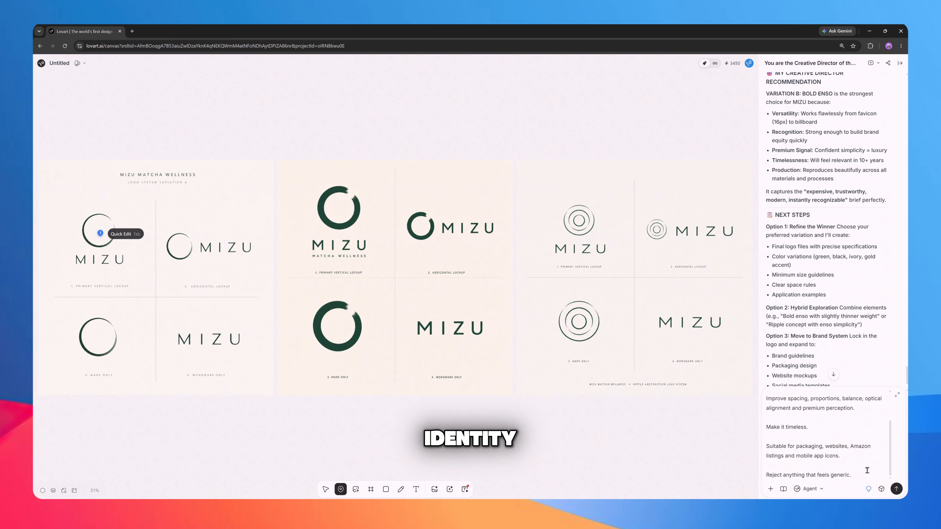
scroll(821, 449, "up", 3)
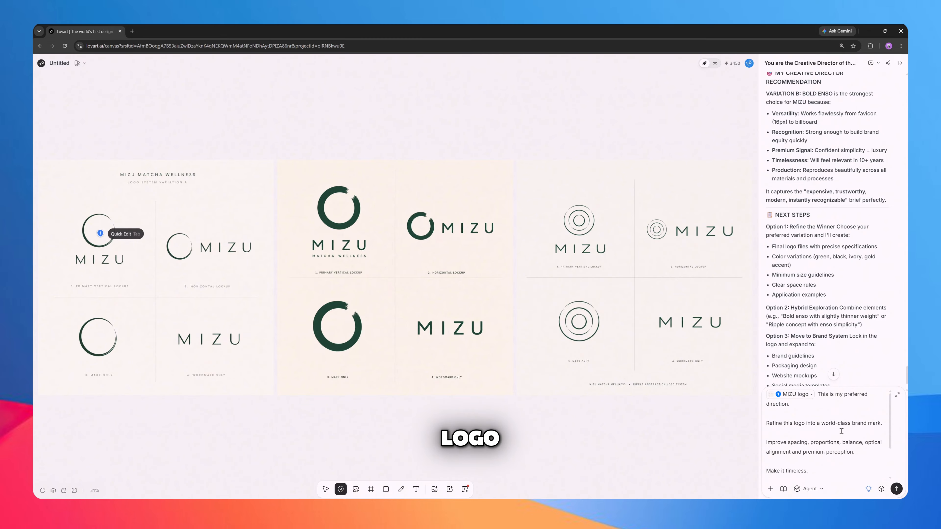
key("Return")
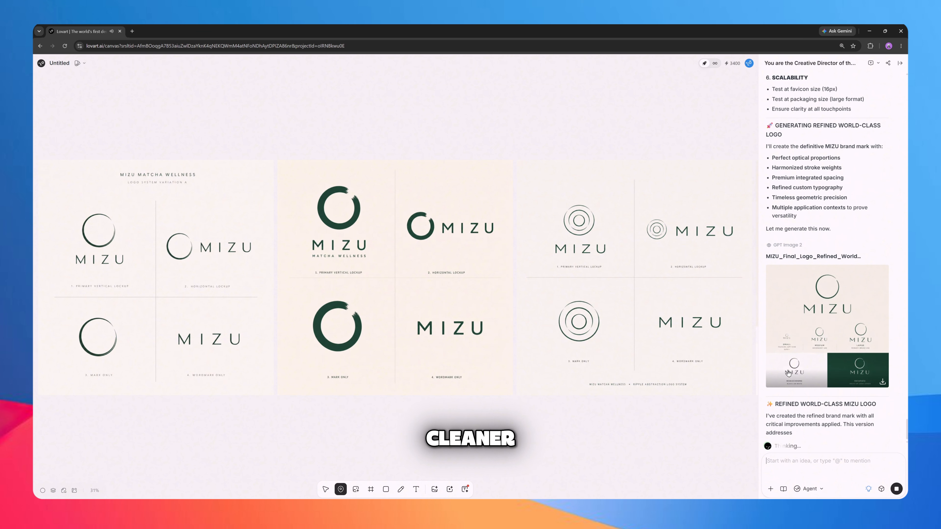
Open the refined MIZU logo sheet from the chat and download it.
left_click(789, 373)
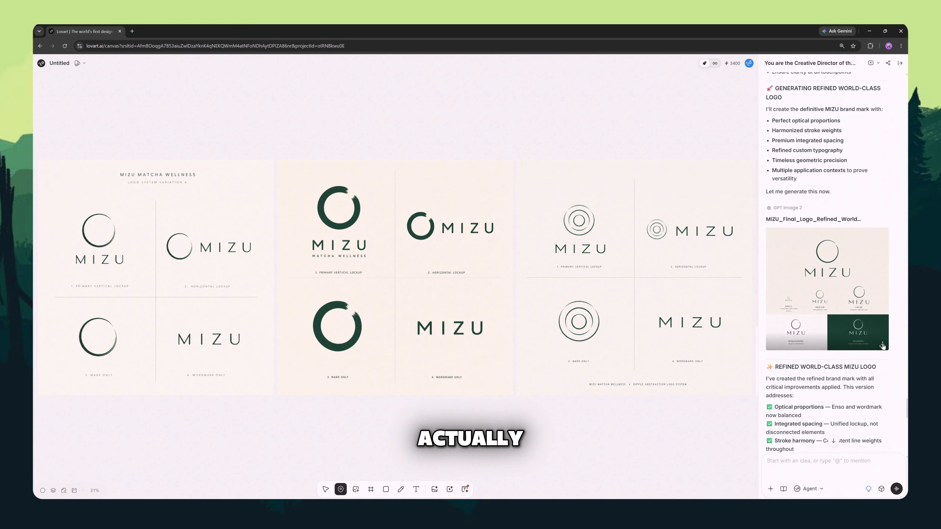
left_click(883, 345)
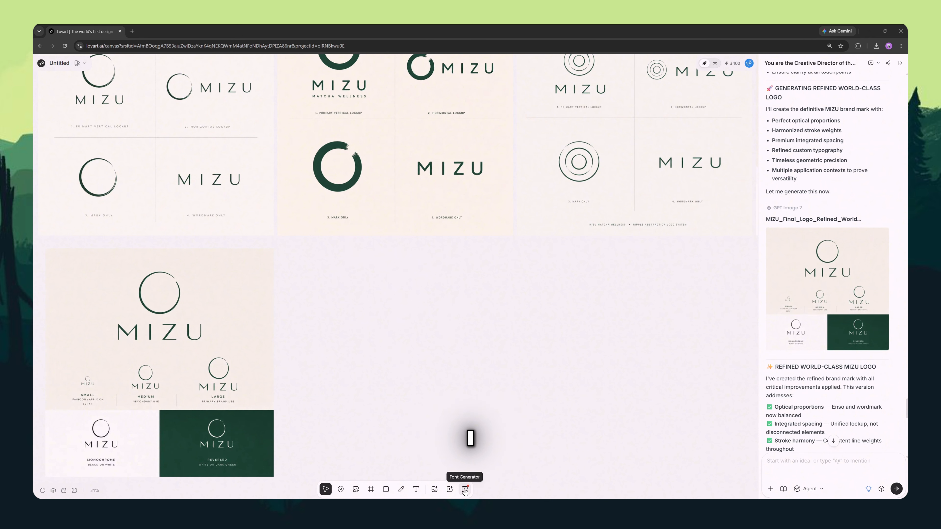
Generate a custom font with the Font Generator, using the refined MIZU logo sheet from the canvas as reference and a minimal style description.
left_click(465, 489)
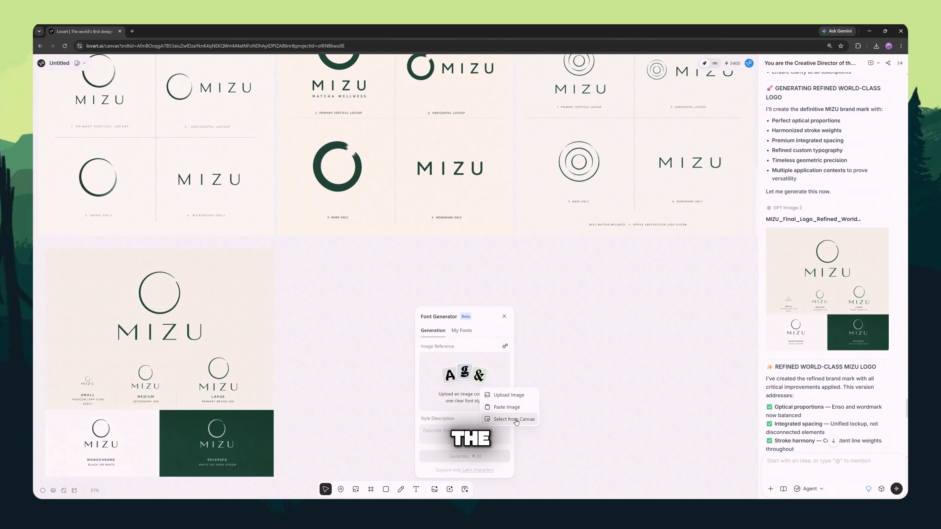
left_click(514, 419)
left_click(160, 310)
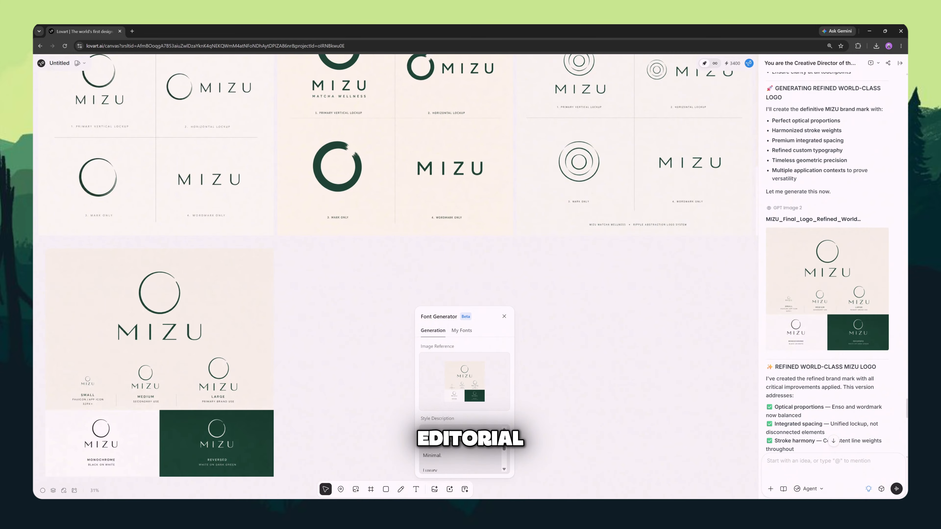
scroll(441, 449, "down", 5)
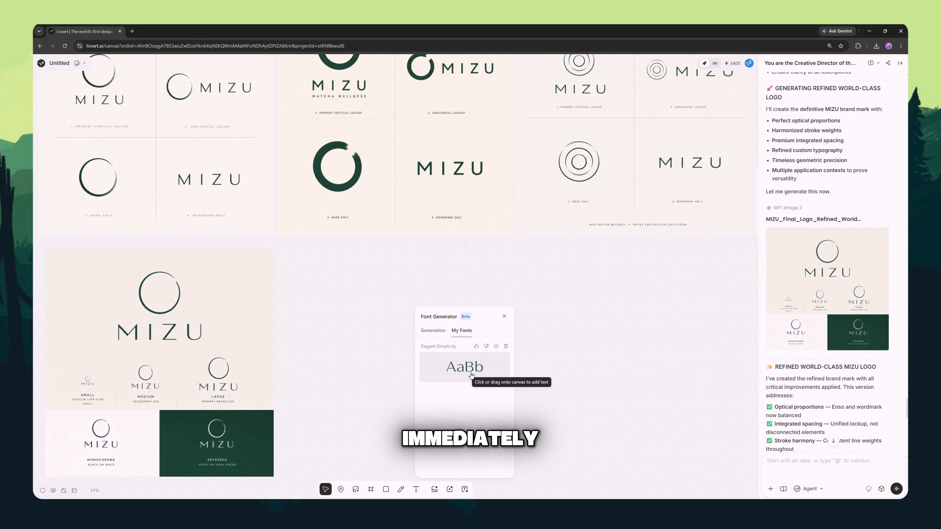
Add a sample name in the generated Elegant Simplicity font to the refined logo sheet, then scale and position it under the MIZU wordmark.
left_click_drag(459, 375, 228, 313)
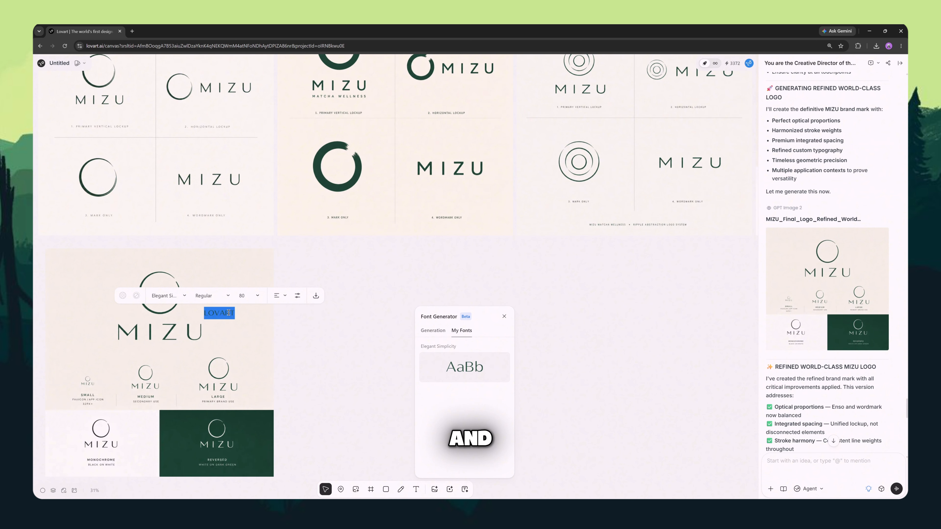
type("LUCAS")
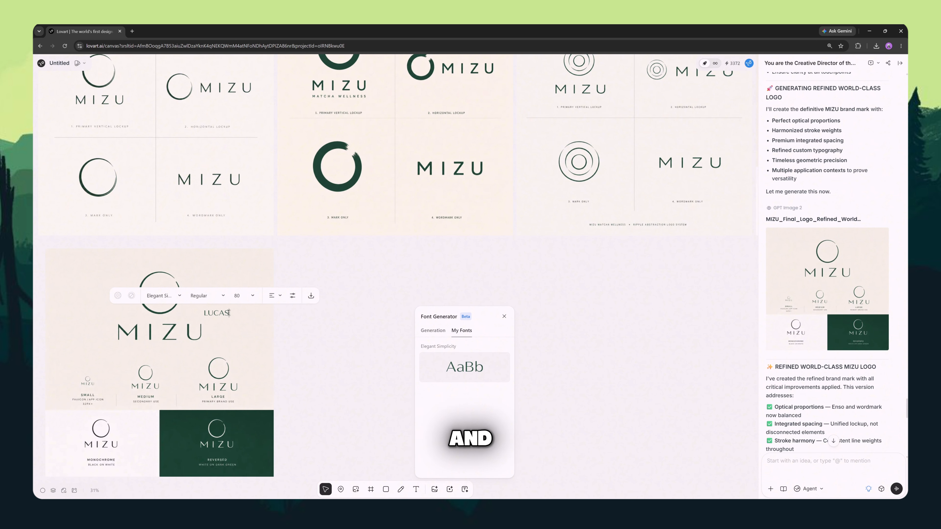
left_click(217, 327)
left_click(221, 314)
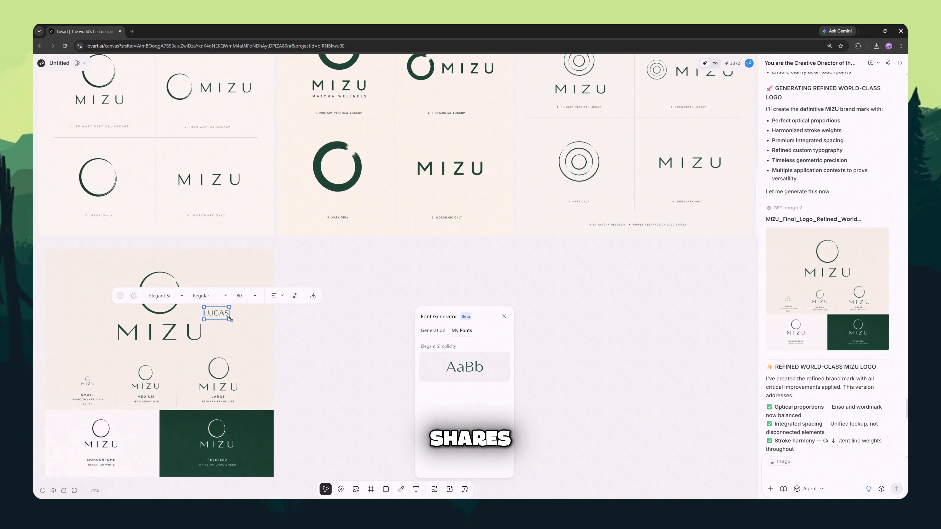
left_click_drag(230, 319, 203, 372)
left_click(207, 315)
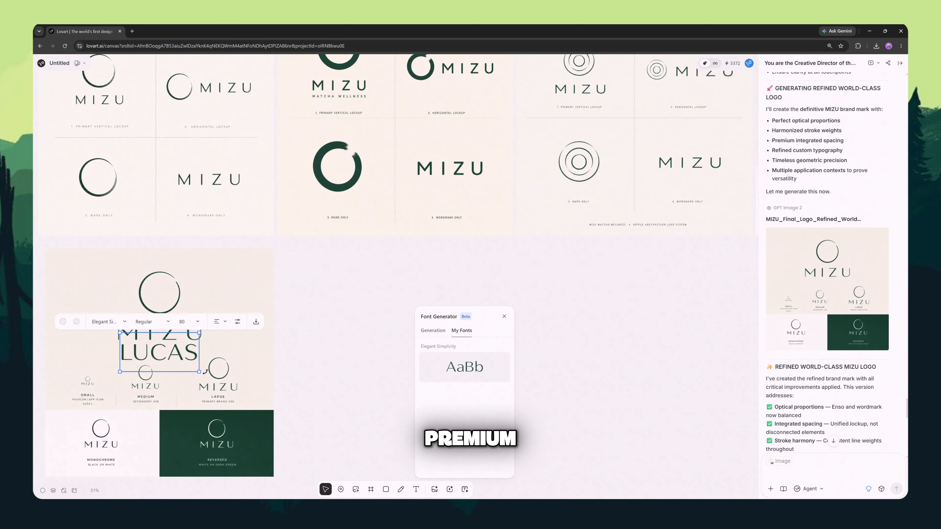
left_click_drag(199, 372, 161, 351)
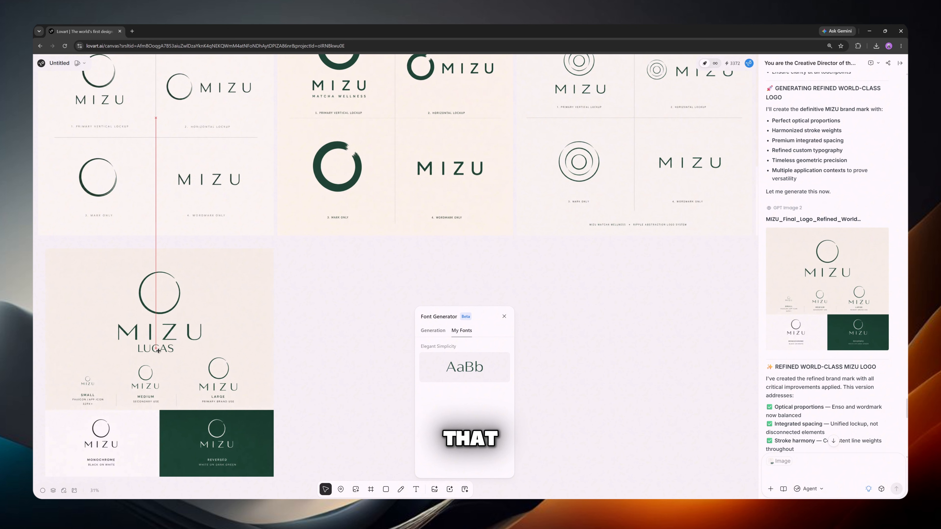
left_click(190, 356)
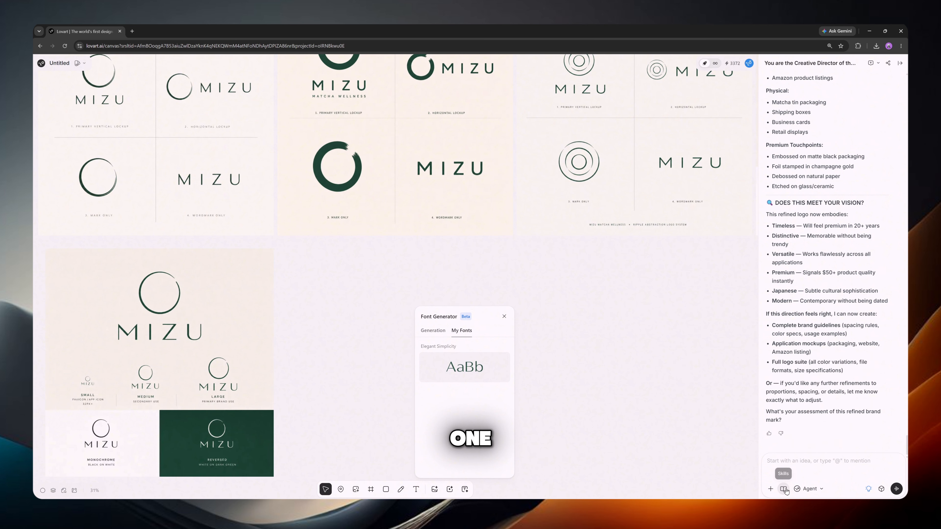
Generate a complete premium Brand Identity System from the refined logo image with the Logo & Branding skill, and preview the brand board.
left_click(785, 489)
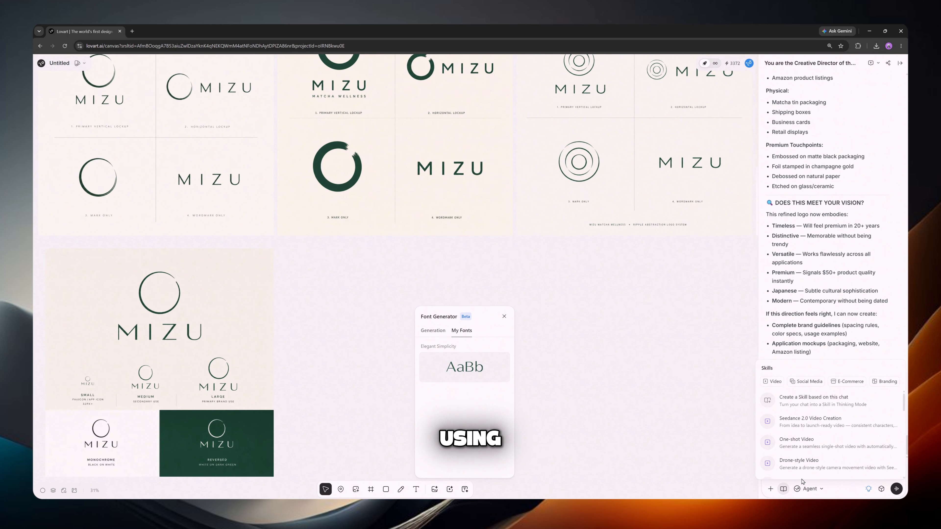
left_click(798, 423)
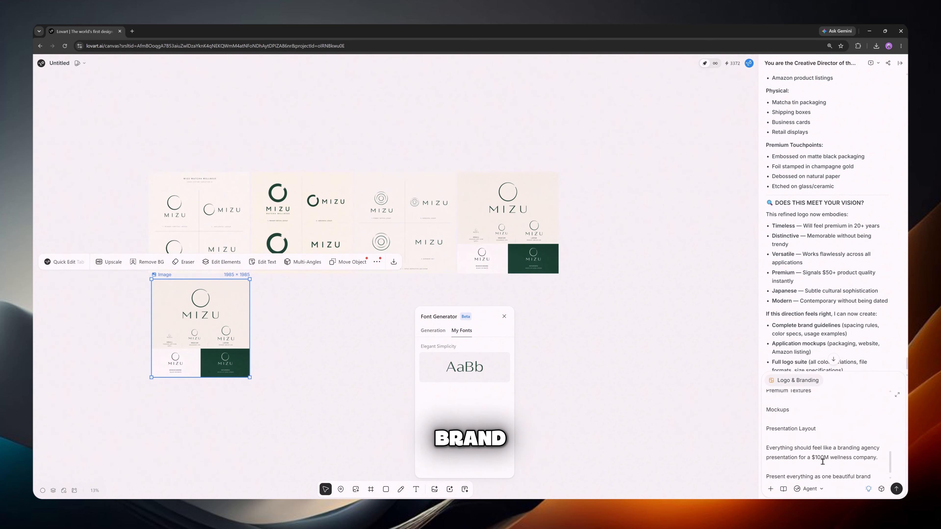
scroll(822, 460, "up", 10)
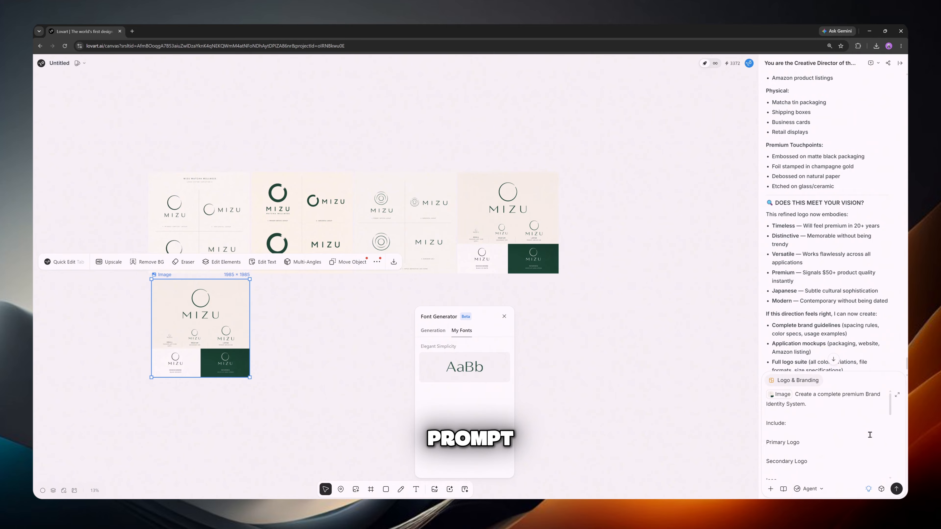
left_click(896, 489)
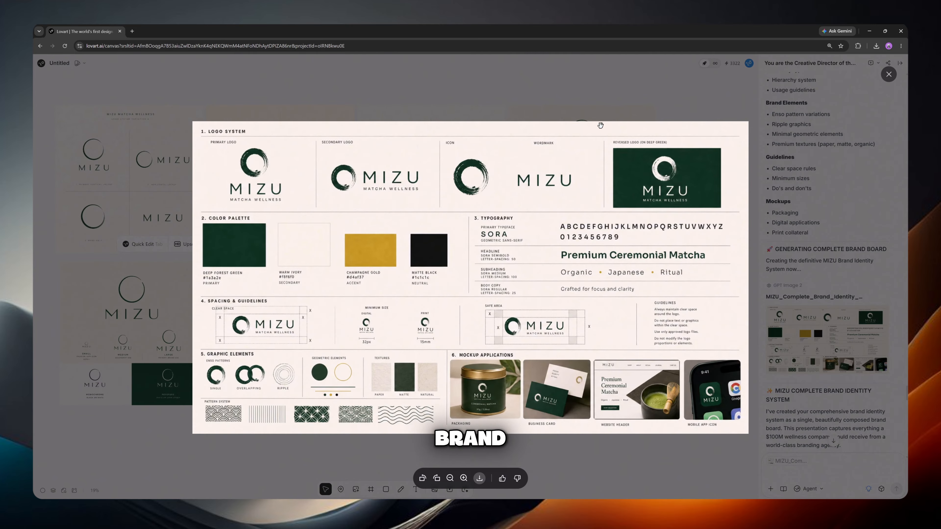
left_click(547, 117)
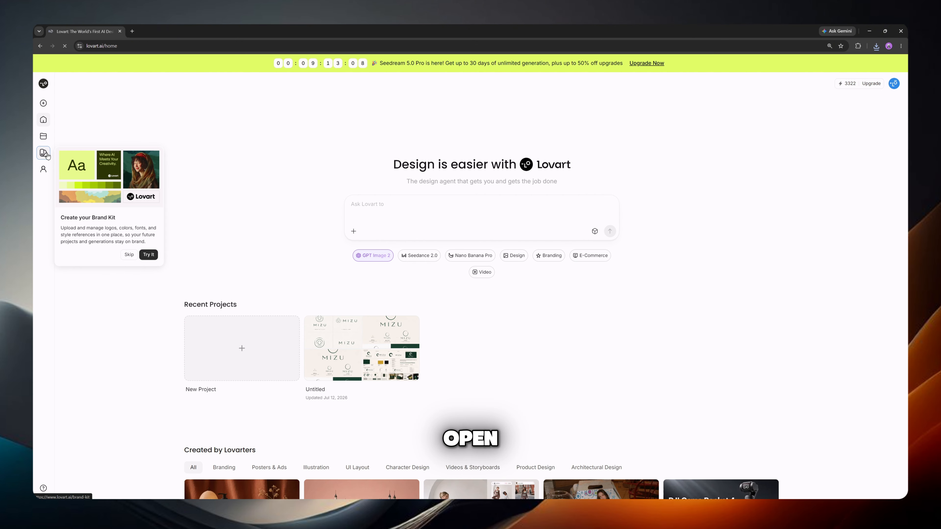
Create a new Brand Kit, auto-fill it from the MIZU brand board file, and review the extracted guidance, logos, colors, fonts and photography.
left_click(44, 134)
left_click(117, 84)
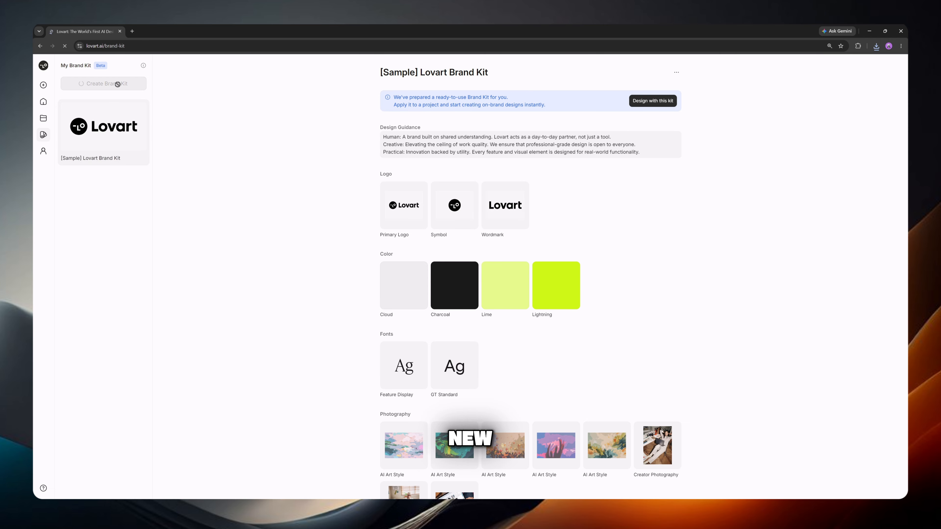
left_click(447, 364)
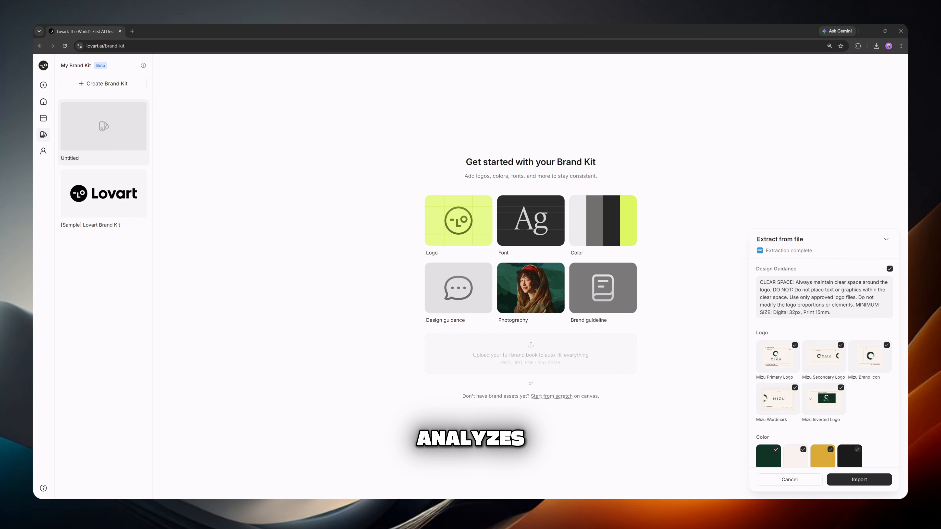
scroll(825, 371, "down", 5)
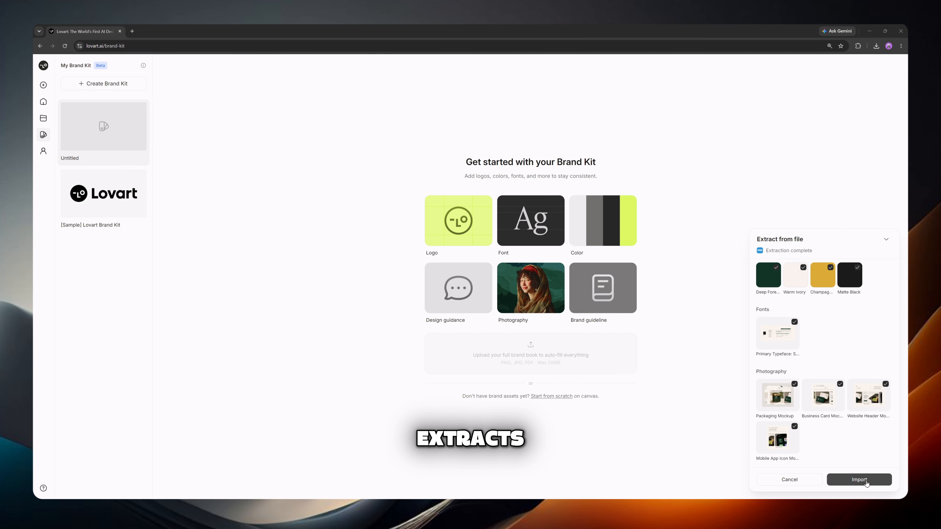
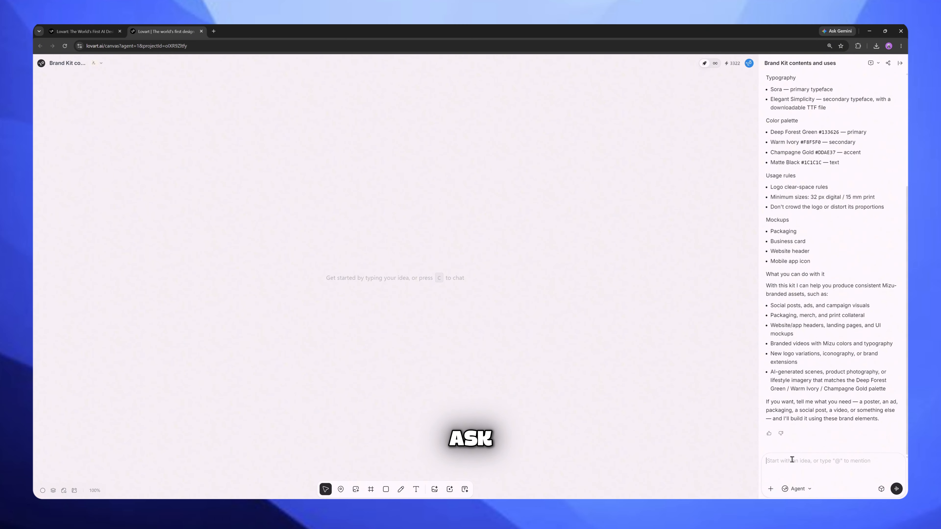
Generate premium MIZU Ceremonial Matcha packaging as a luxury 100g cylindrical matte paper canister in Japanese minimalist style with gold foil accents, and inspect the result.
left_click(792, 459)
key("ctrl+v")
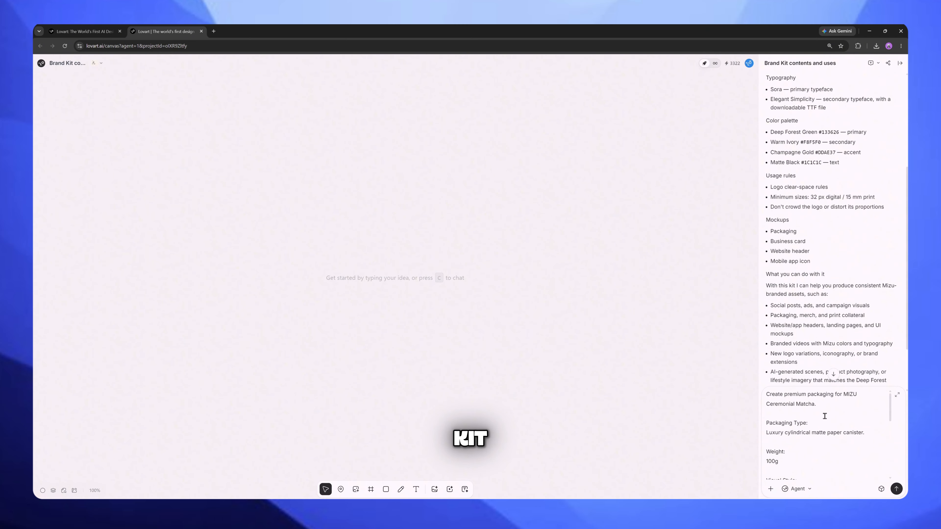
key("Return")
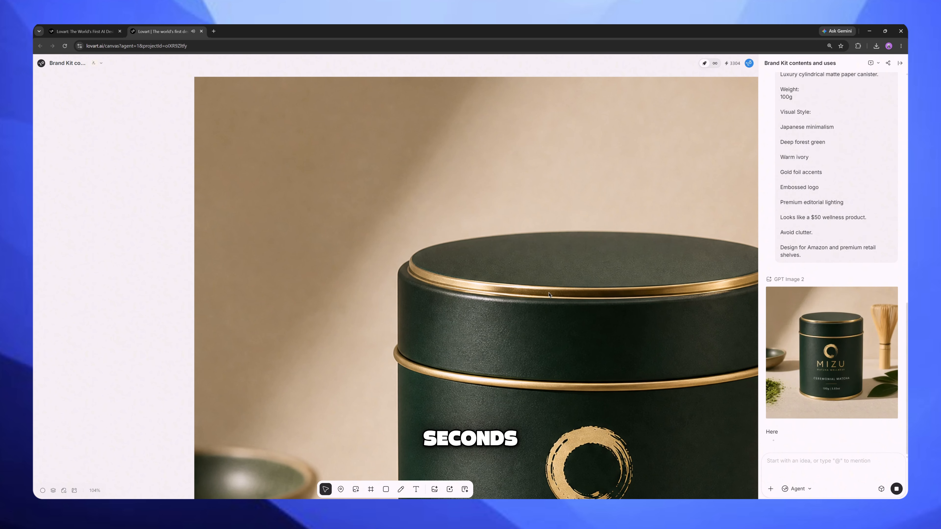
scroll(392, 259, "down", 5)
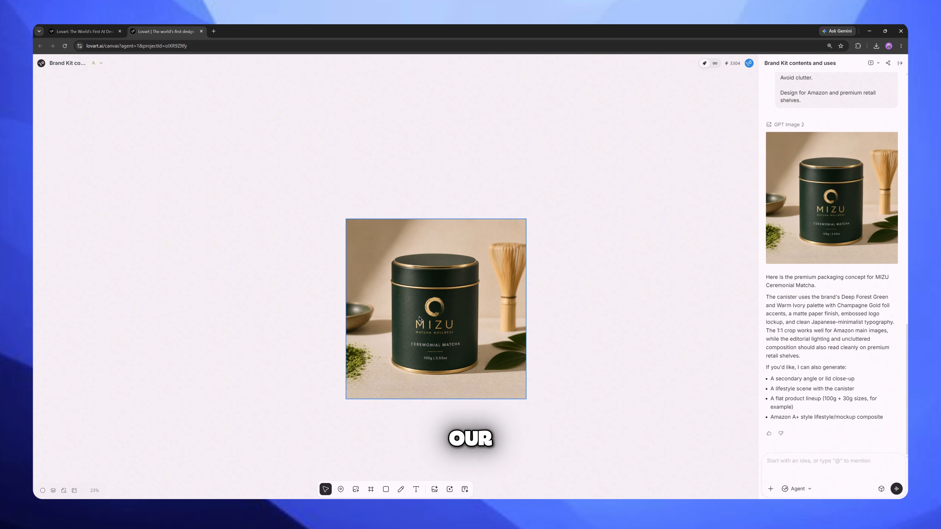
left_click(325, 489)
left_click(330, 475)
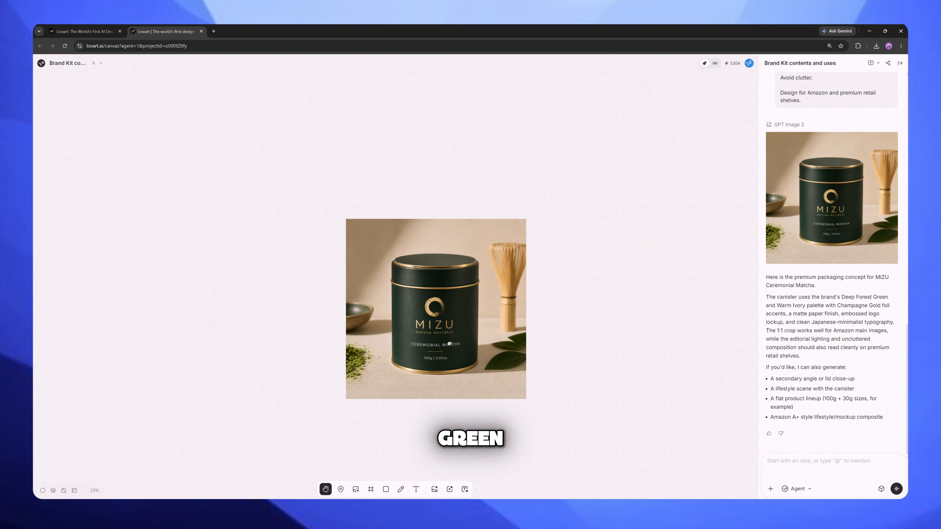
scroll(425, 294, "down", 3)
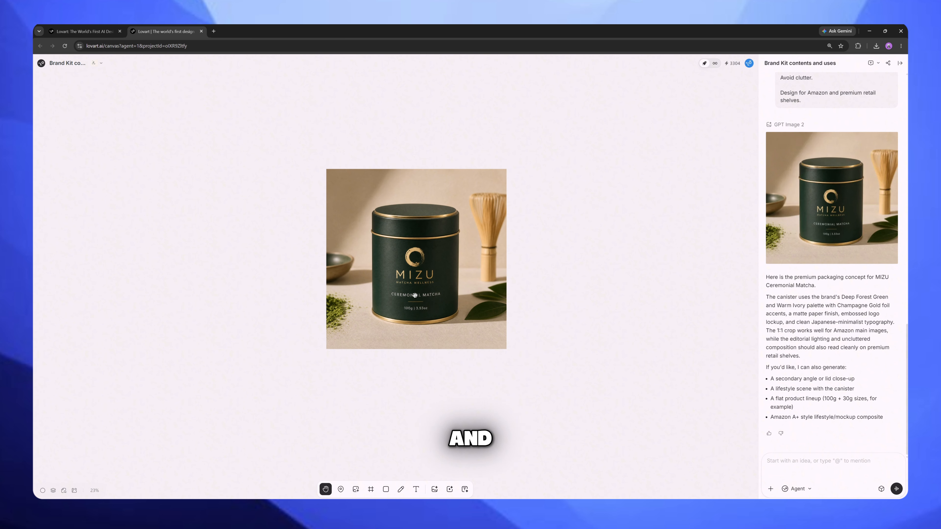
scroll(414, 295, "up", 3)
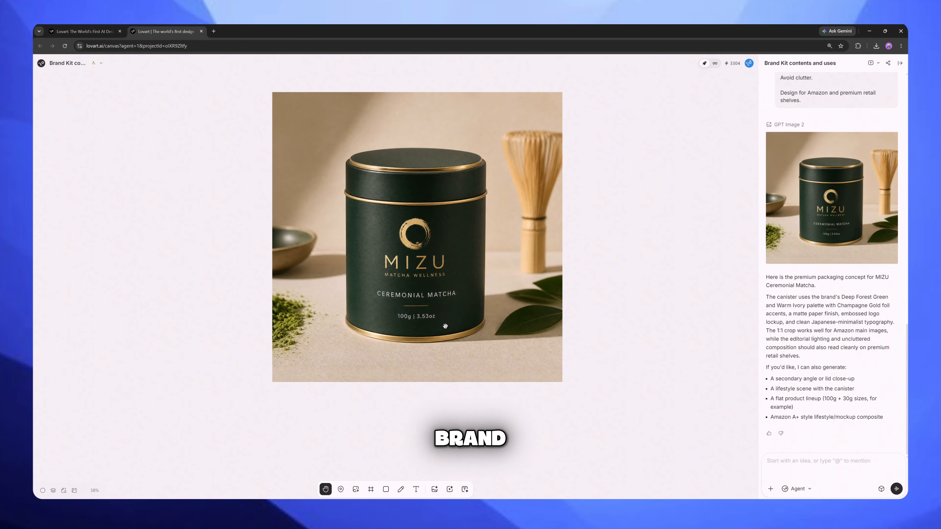
Generate another view of the MIZU packaging image with Multi-Angles, using an adjusted camera angle.
left_click(472, 318)
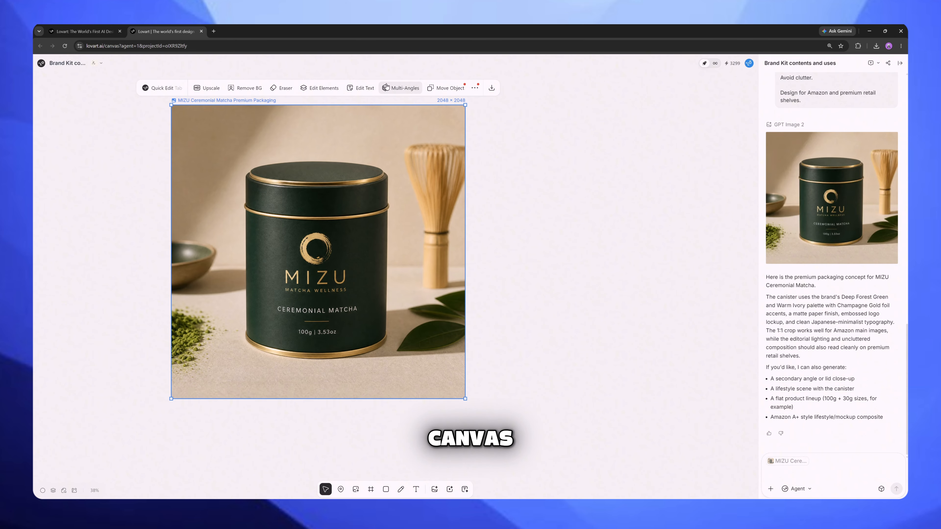
left_click(397, 90)
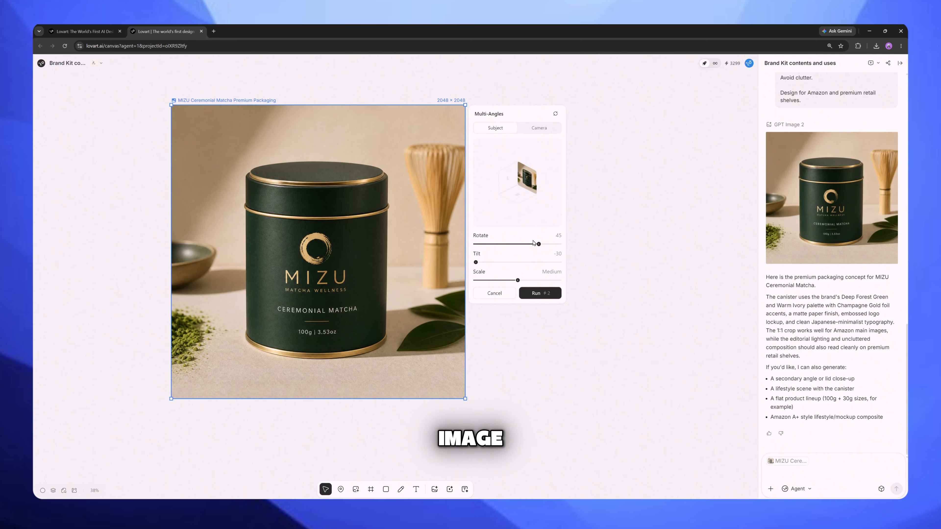
left_click(539, 128)
left_click_drag(513, 198, 497, 183)
left_click(540, 293)
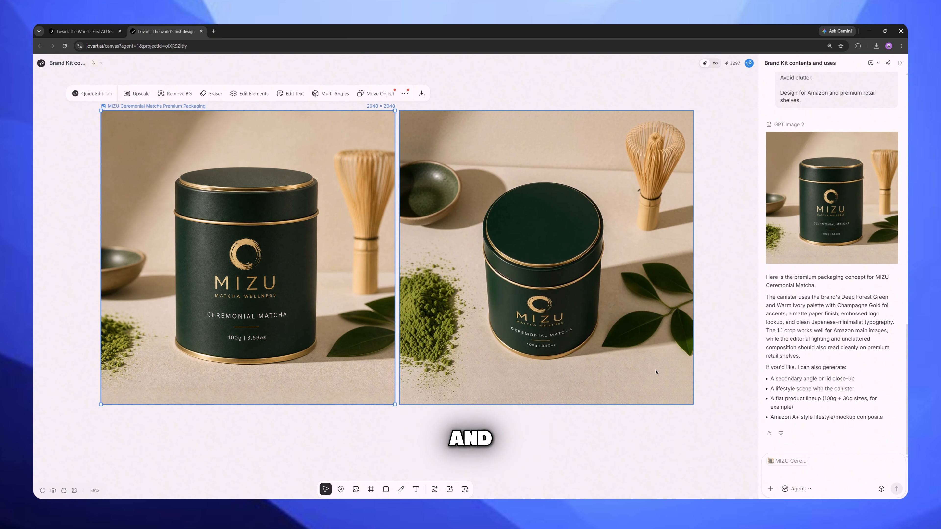
Split the original packaging image into editable elements and delete the "MATCHA WELLNESS" text under the MIZU wordmark in the editable version.
left_click(253, 94)
double_click(559, 294)
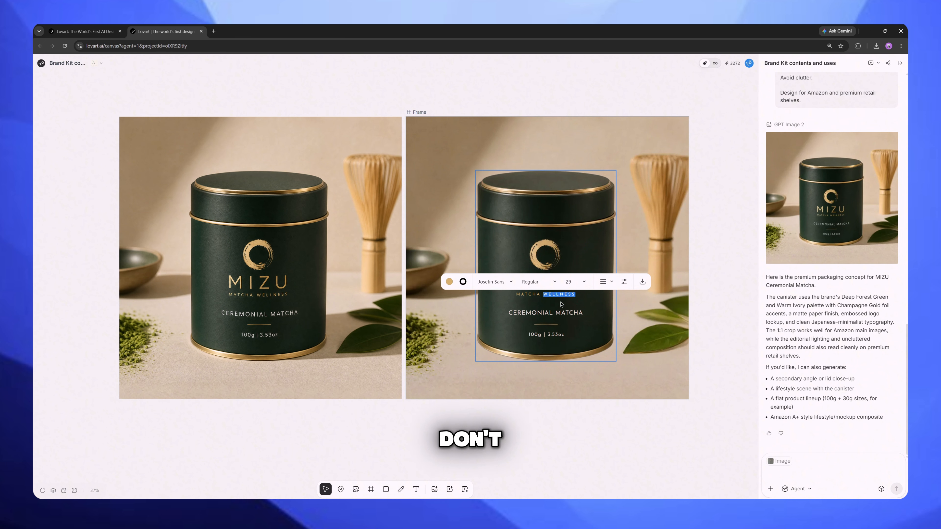
key("BackSpace")
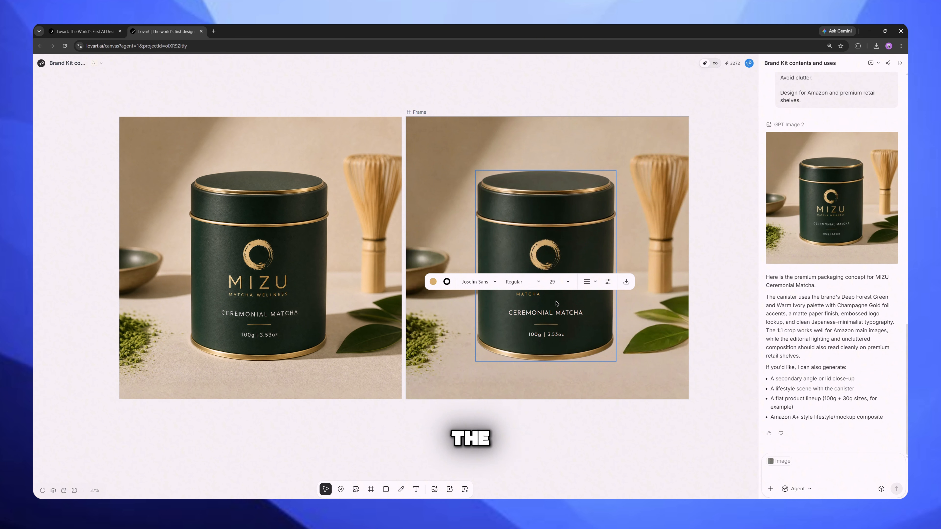
double_click(530, 295)
key("BackSpace")
left_click(705, 278)
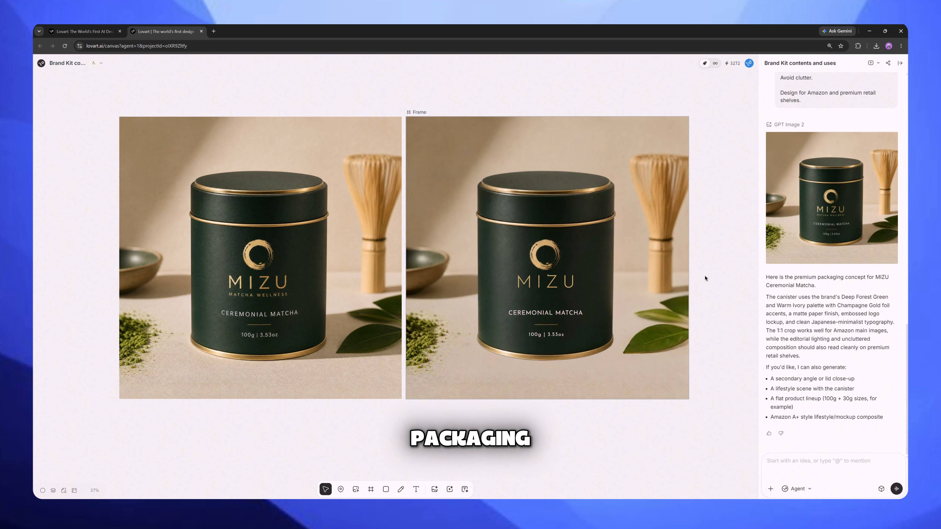
Try 150g as the weight text on the editable canister and restore it to 100g.
double_click(540, 335)
type("15")
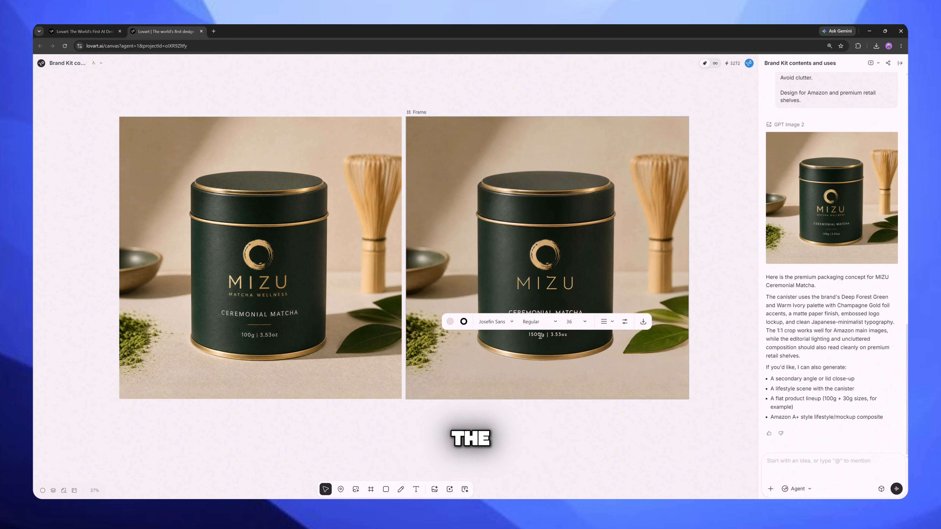
key("BackSpace")
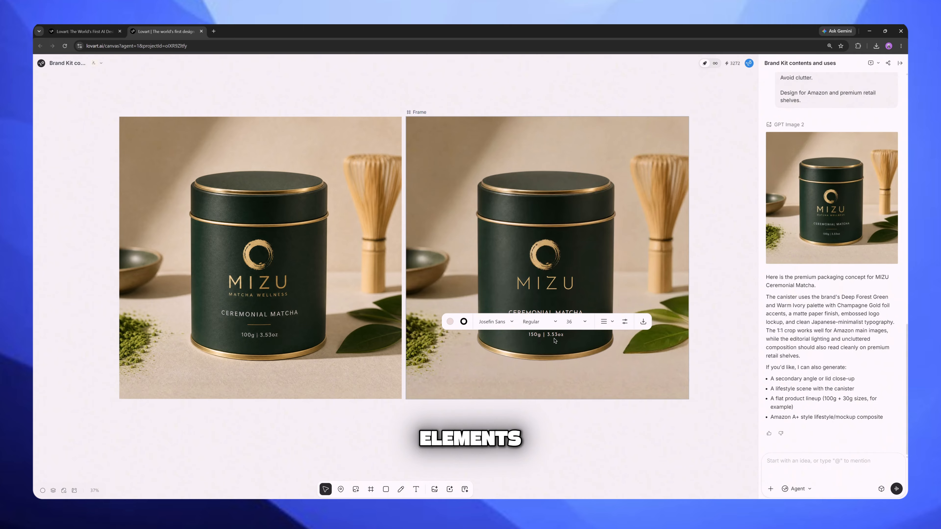
key("Escape")
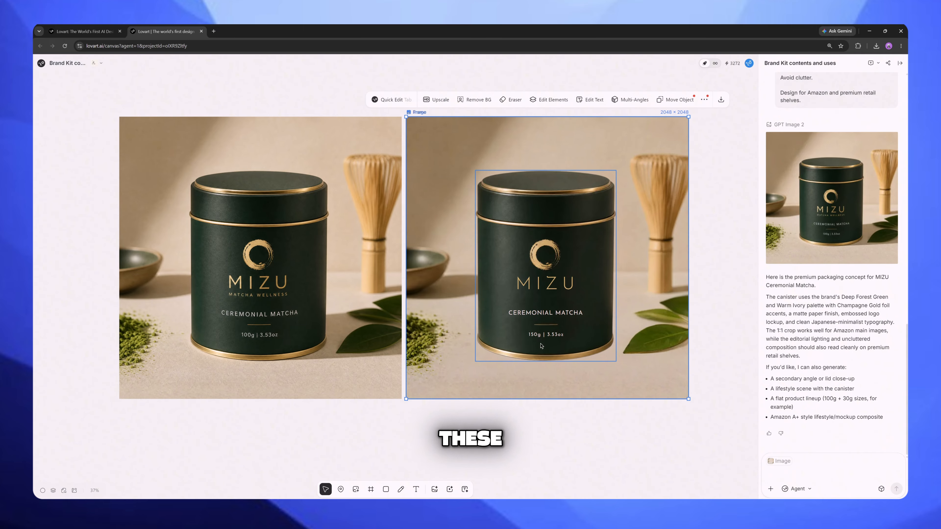
left_click(534, 337)
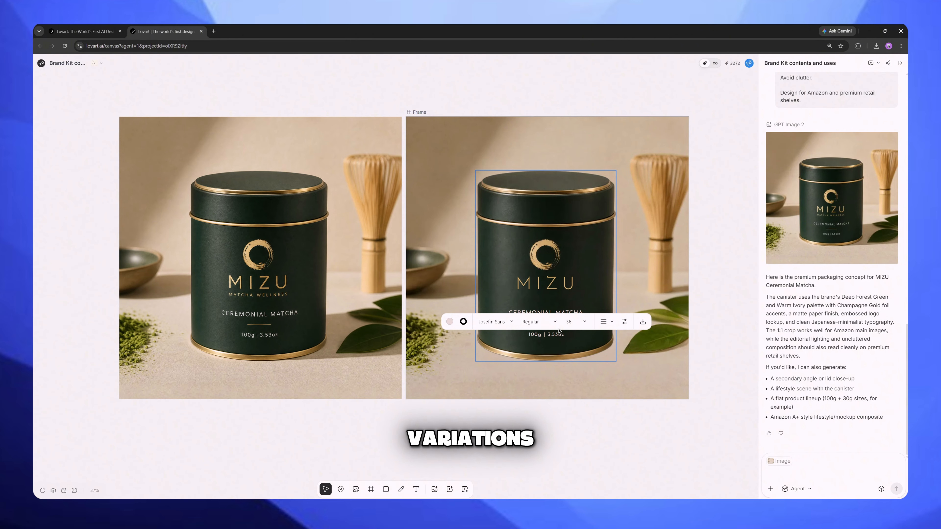
left_click(563, 388)
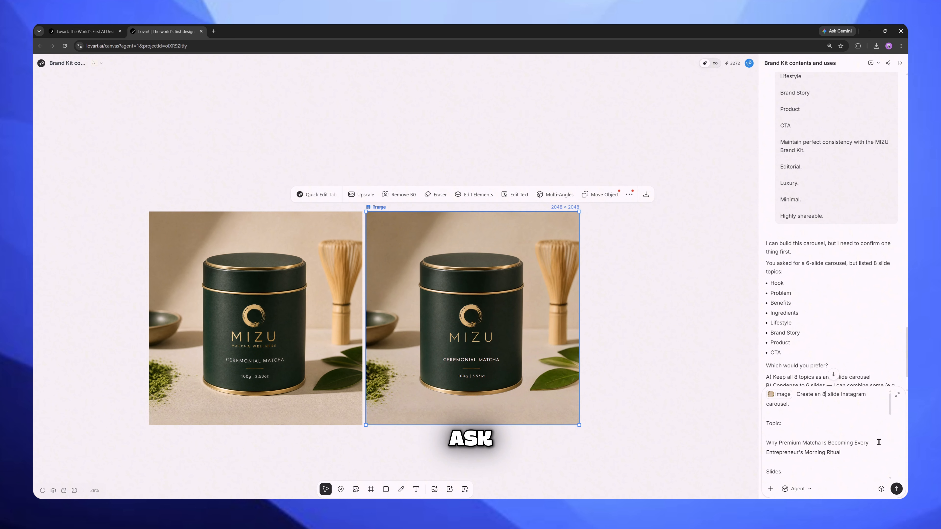
Generate an 8-slide Instagram carousel from the edited packaging image on the topic "Why Premium Matcha Is Becoming Every Entrepreneur's Morning Ritual".
scroll(865, 328, "up", 10)
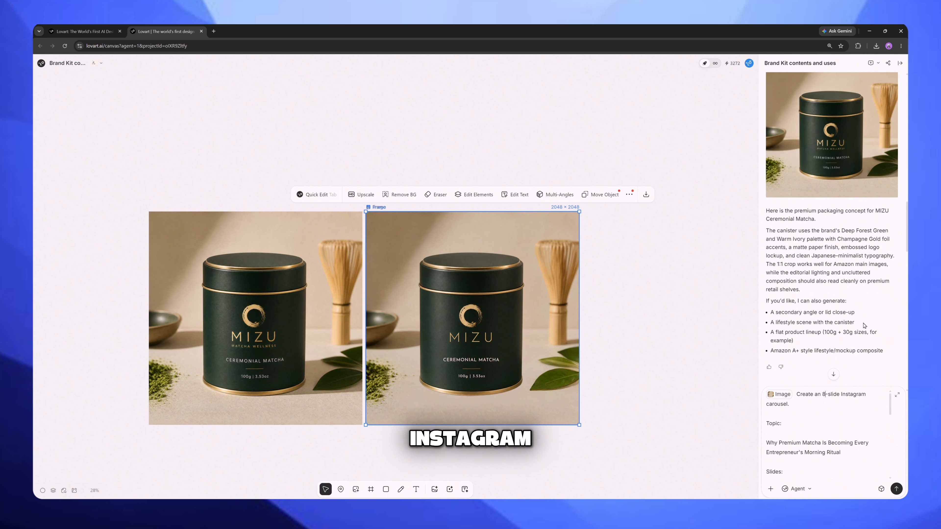
scroll(863, 325, "up", 3)
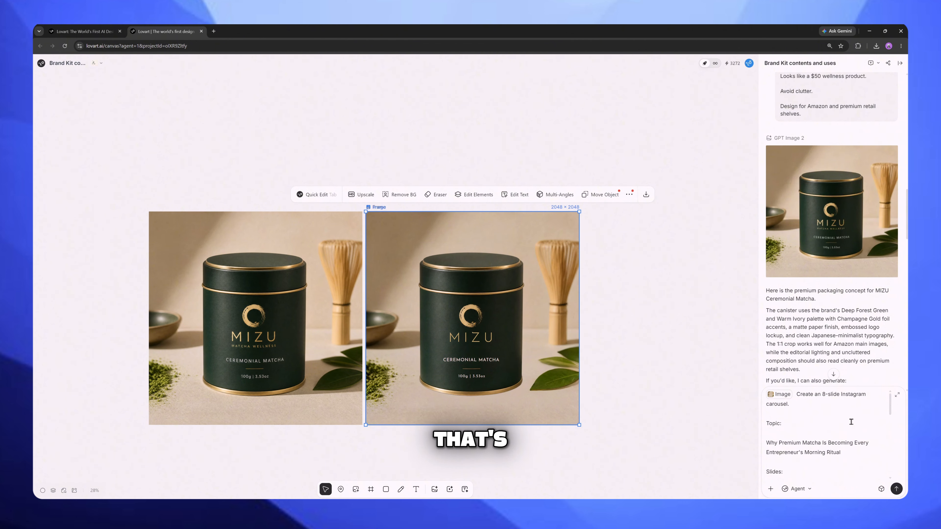
key("Return")
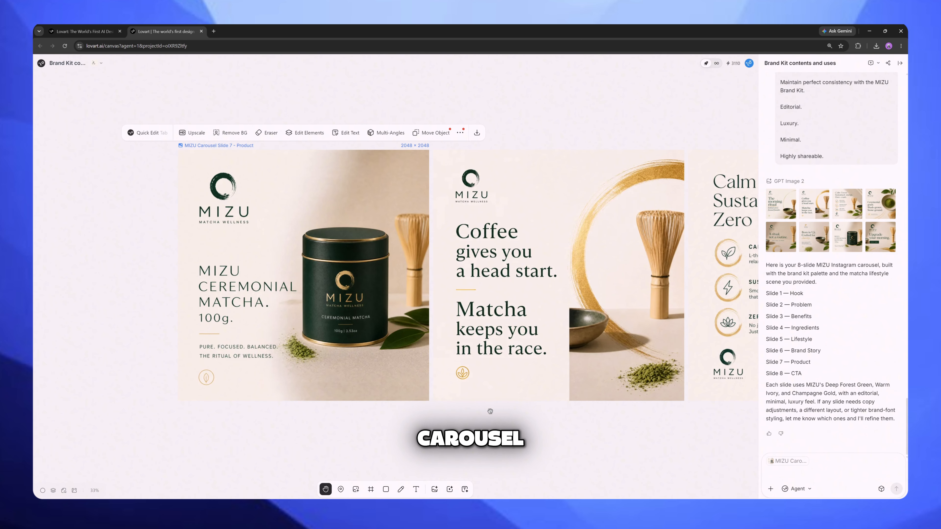
Examine all the generated carousel slides on the canvas and compare their style with the packaging images.
left_click_drag(602, 437, 214, 435)
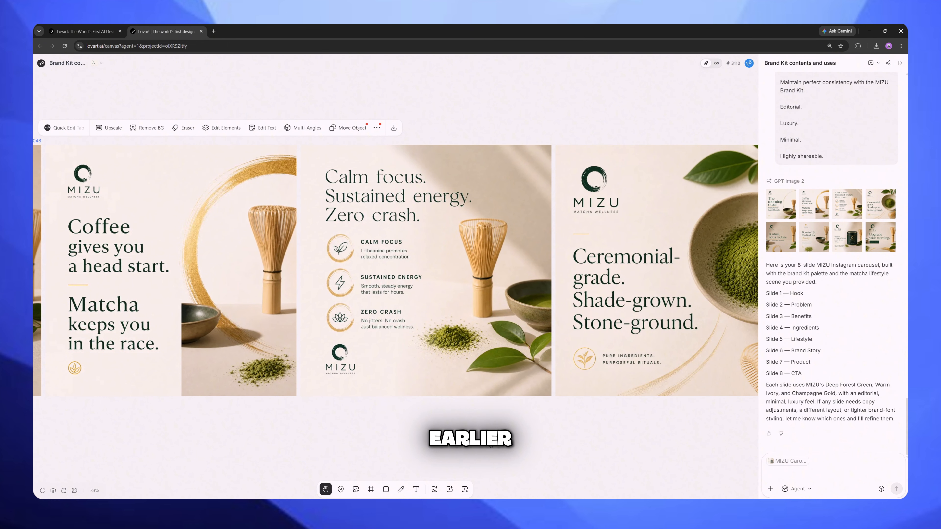
left_click_drag(638, 430, 383, 429)
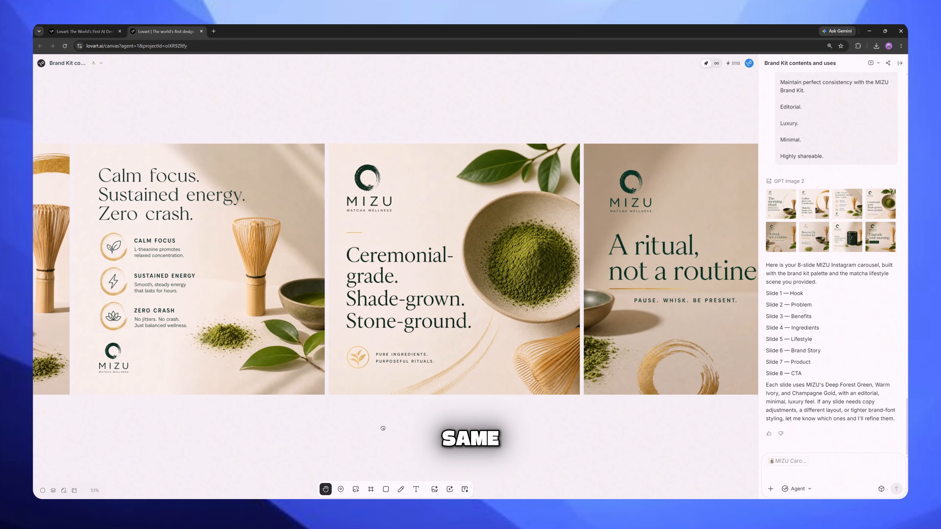
left_click_drag(657, 437, 502, 435)
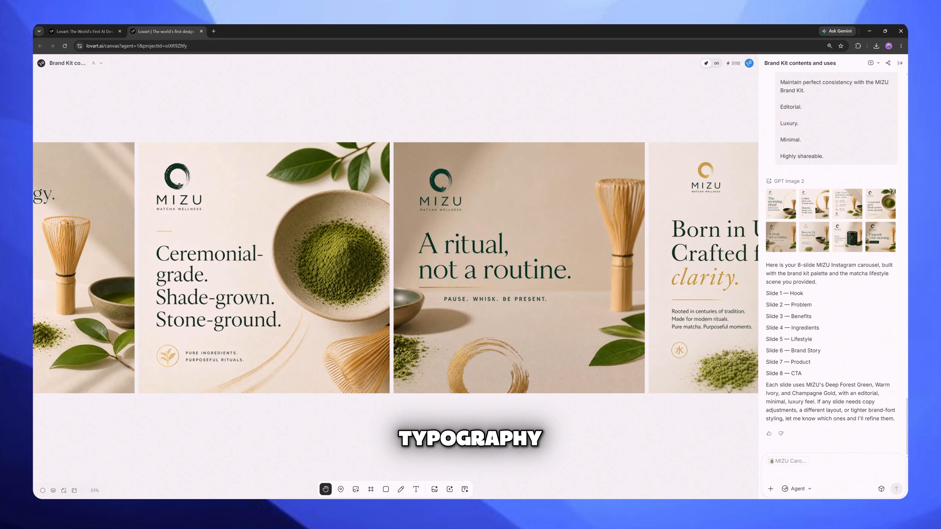
left_click_drag(663, 426, 506, 424)
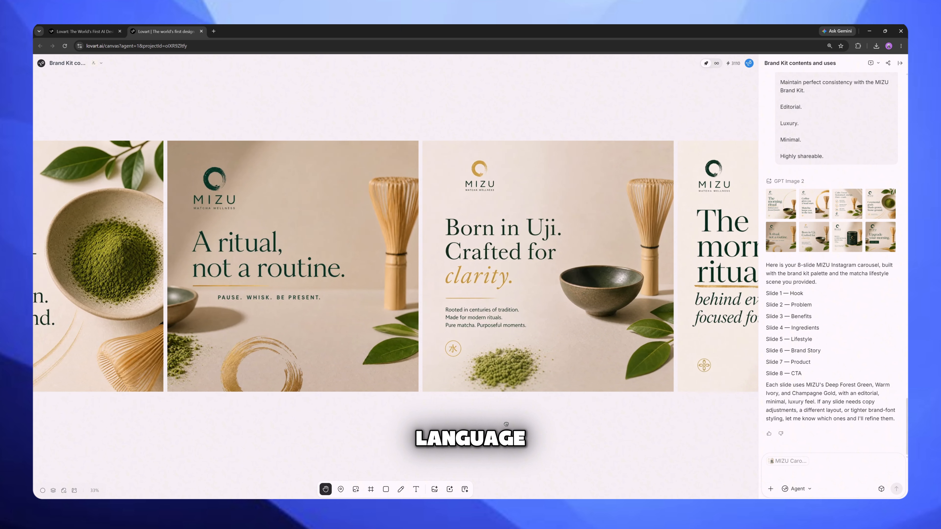
left_click_drag(699, 431, 557, 426)
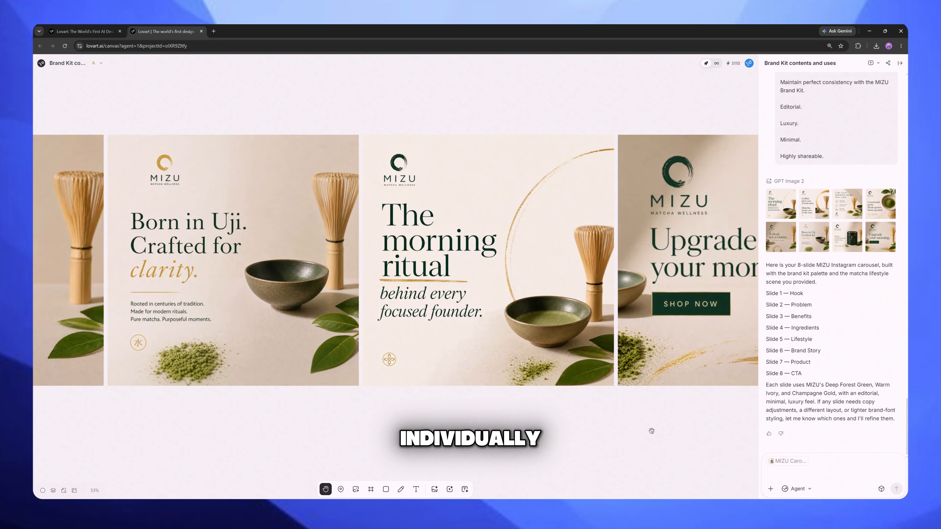
left_click_drag(651, 431, 492, 429)
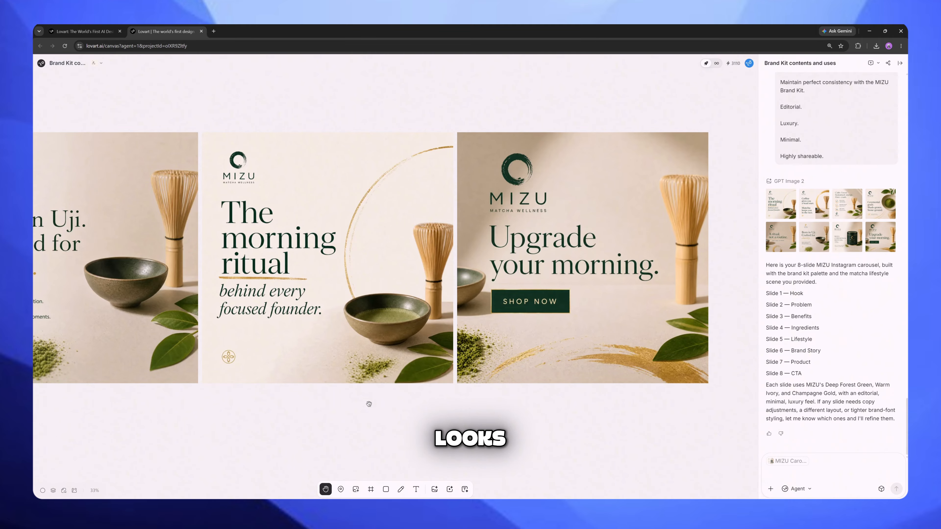
left_click_drag(367, 403, 525, 420)
left_click_drag(374, 431, 781, 399)
scroll(559, 421, "down", 6)
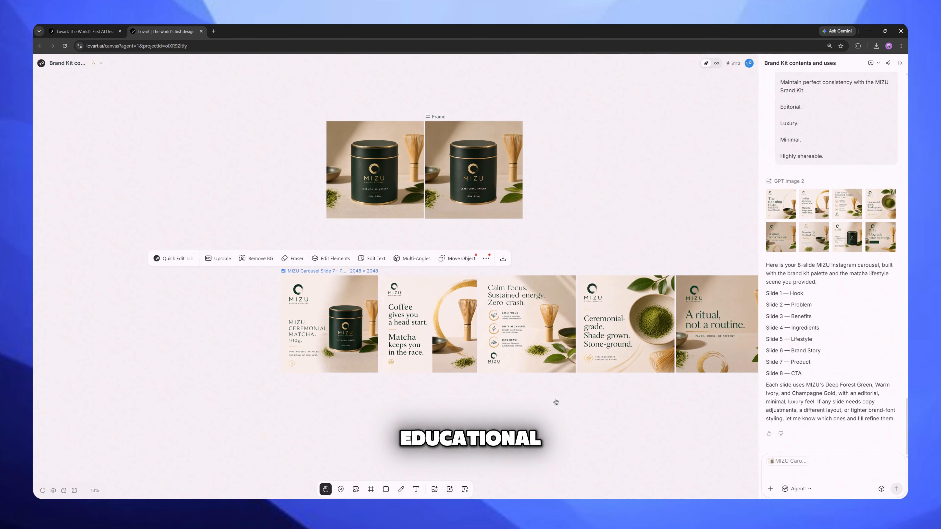
scroll(327, 404, "up", 5)
scroll(370, 418, "up", 3)
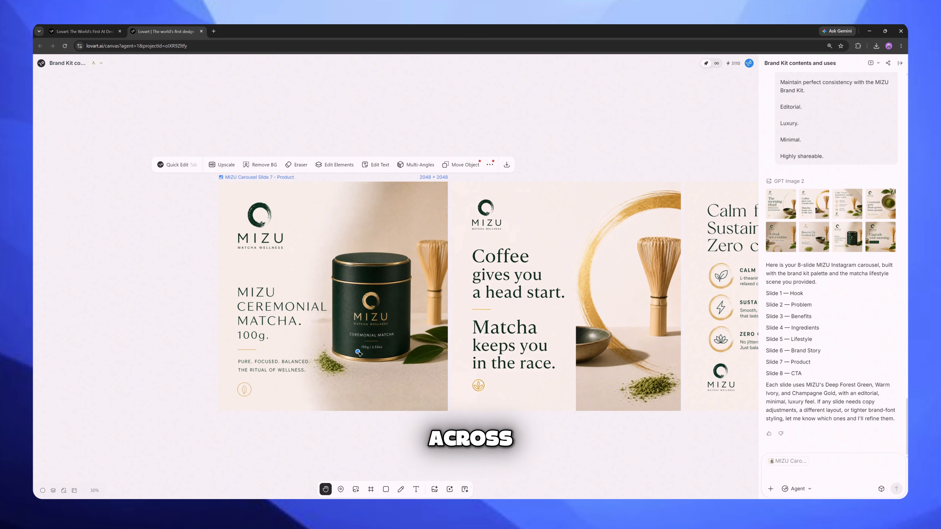
scroll(358, 352, "up", 2)
scroll(357, 352, "down", 4)
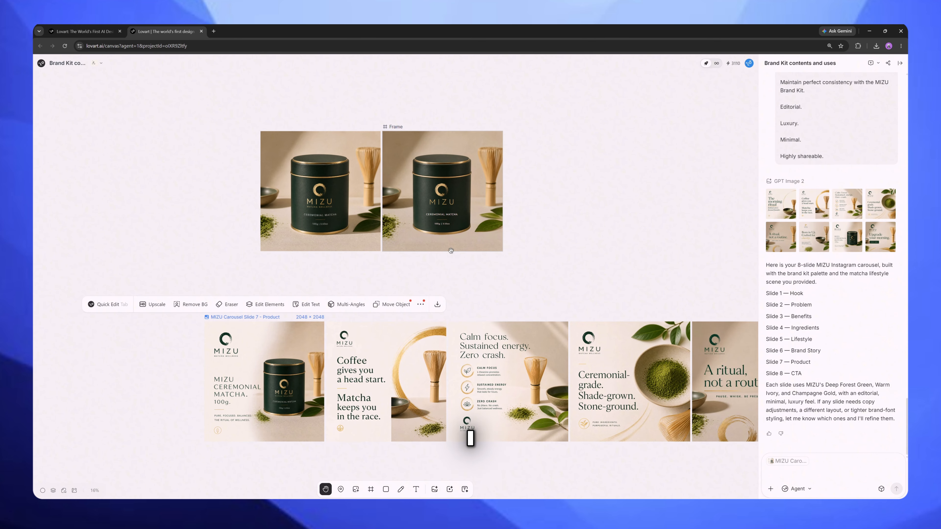
Add a video generator below the carousel with the original packaging image as reference, set to 16:9, 8 s and 720p with audio.
left_click(450, 489)
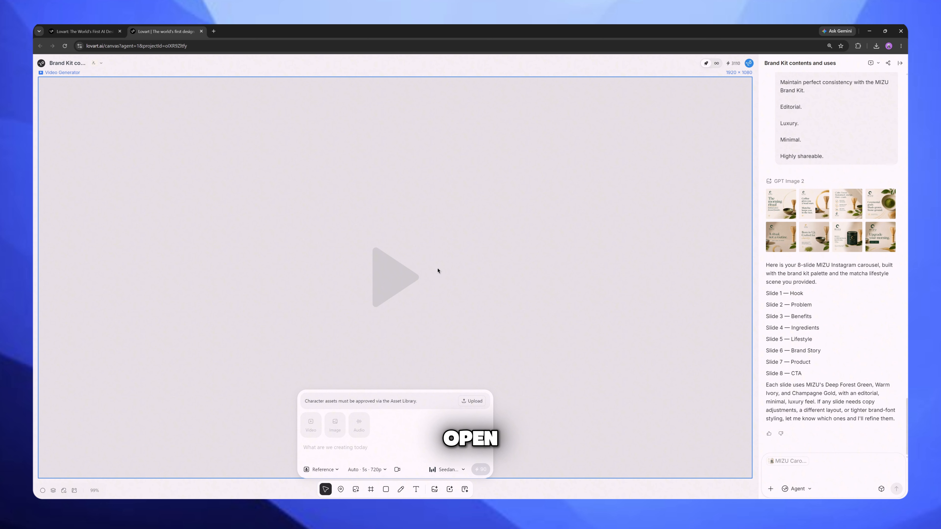
scroll(438, 271, "down", 6)
left_click(359, 387)
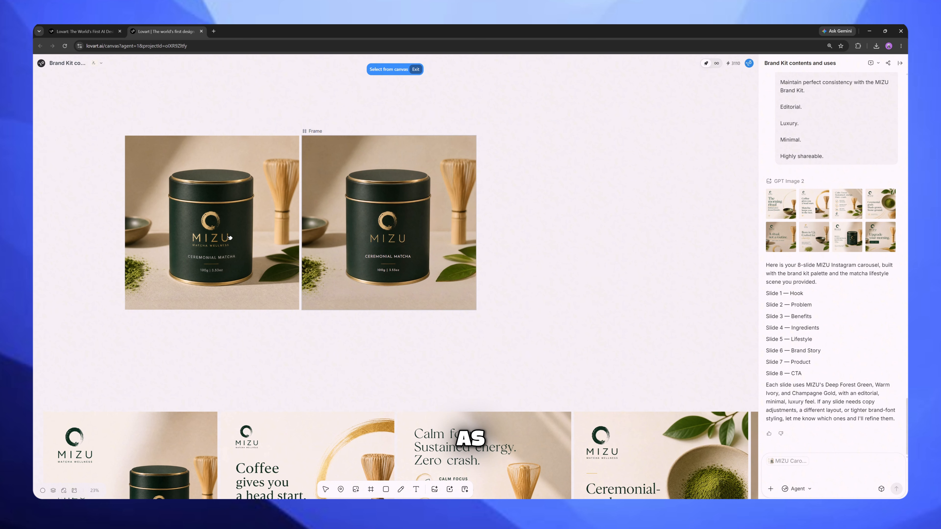
left_click(228, 238)
left_click(391, 424)
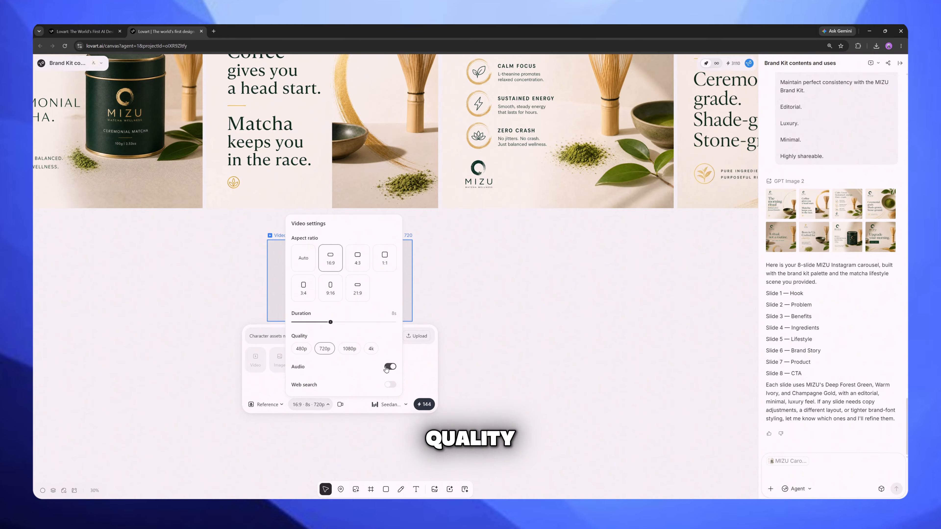
Generate the video from a "Create a luxury product advertising campaign" prompt that mixes Apple product marketing with Japanese luxury branding.
left_click(273, 386)
type("Create a luxury product advertising campaign.  Generate:  Instagram Ad  Website Hero Banner")
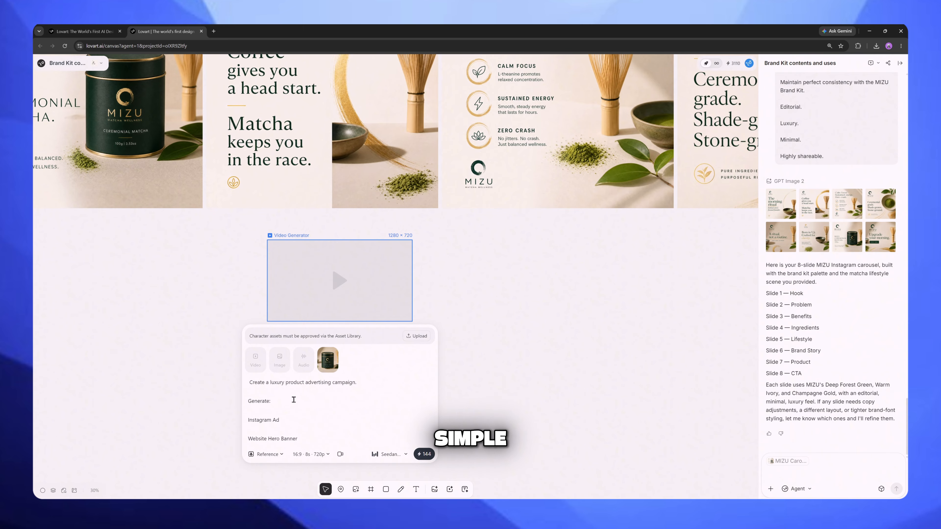
scroll(287, 417, "down", 3)
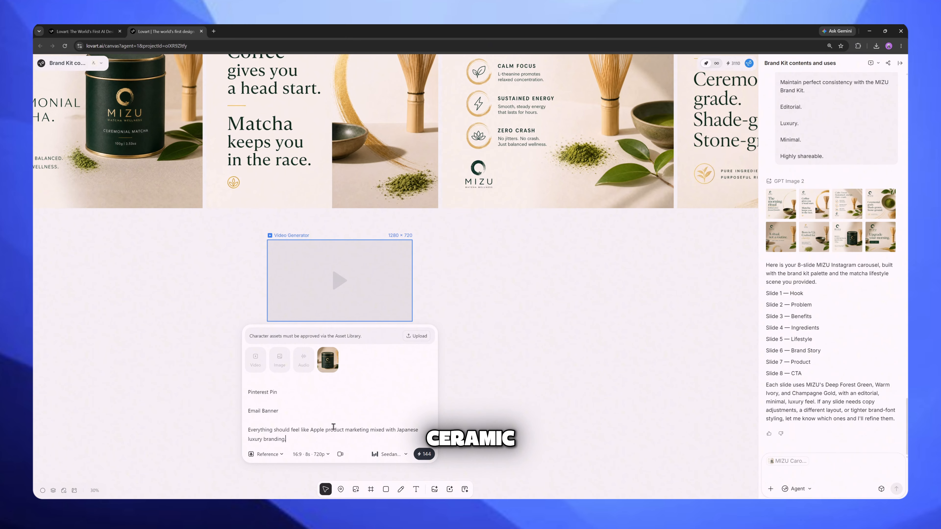
scroll(315, 425, "up", 4)
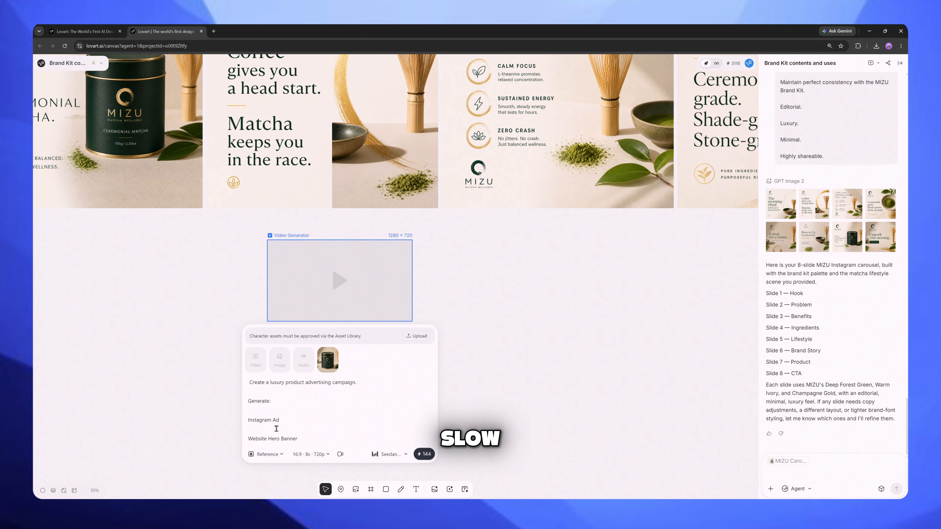
scroll(315, 417, "down", 3)
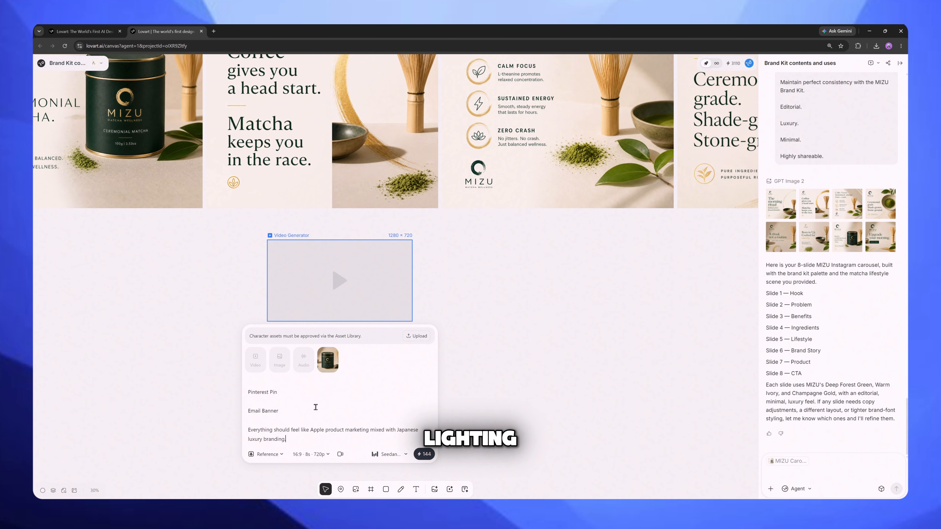
scroll(304, 419, "up", 3)
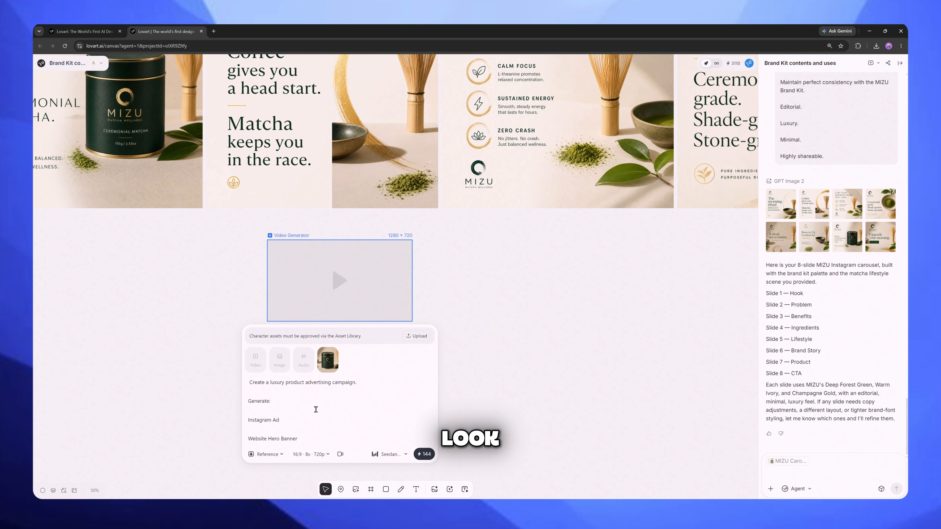
left_click(424, 454)
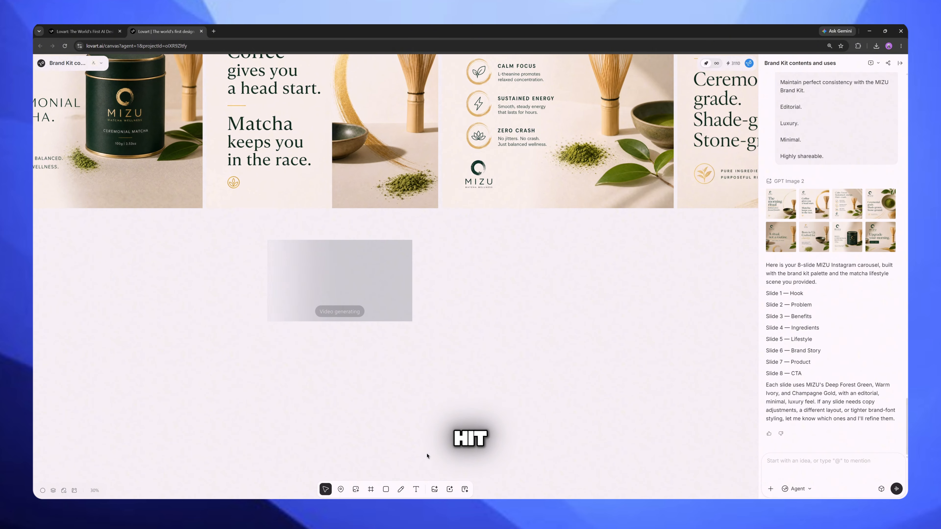
Generate a second video, 9:16, 10 s and 720p, from the original packaging image and a prompt for a natural conversational English voice.
scroll(320, 334, "up", 3)
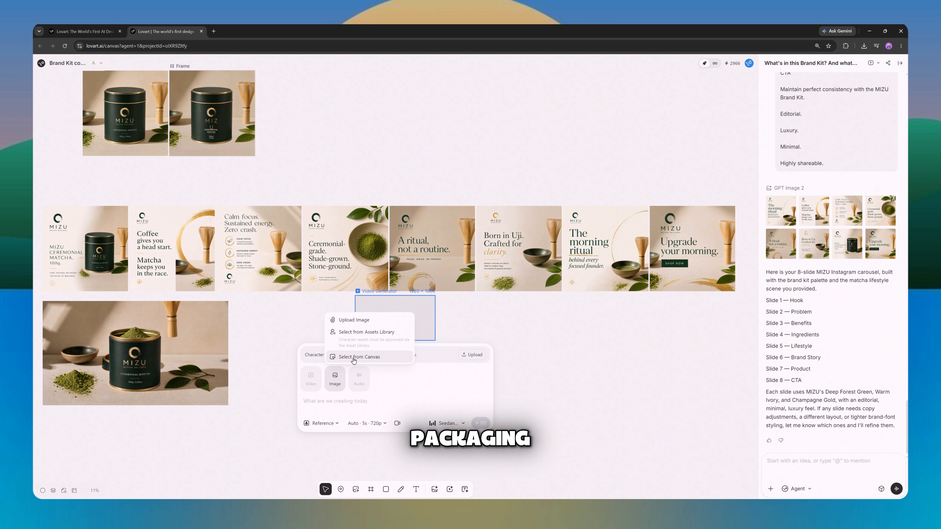
left_click(354, 356)
left_click(141, 126)
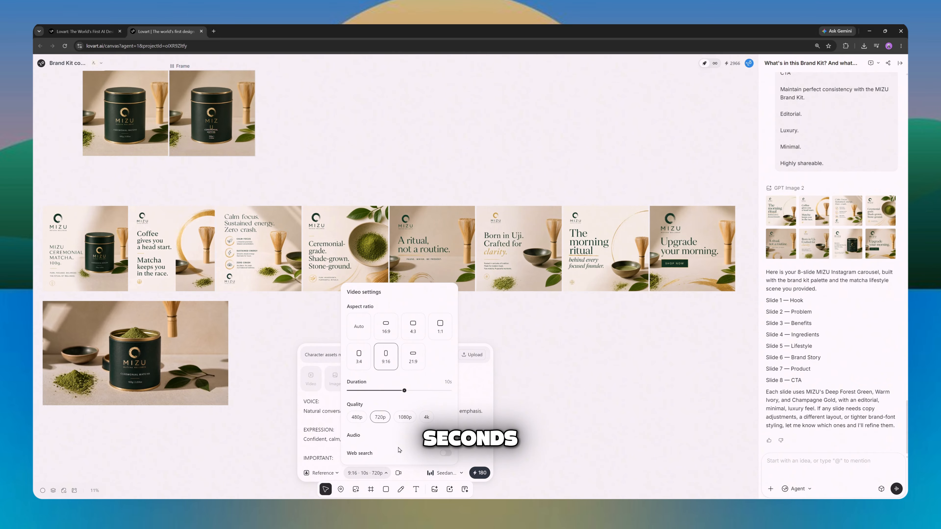
left_click(476, 455)
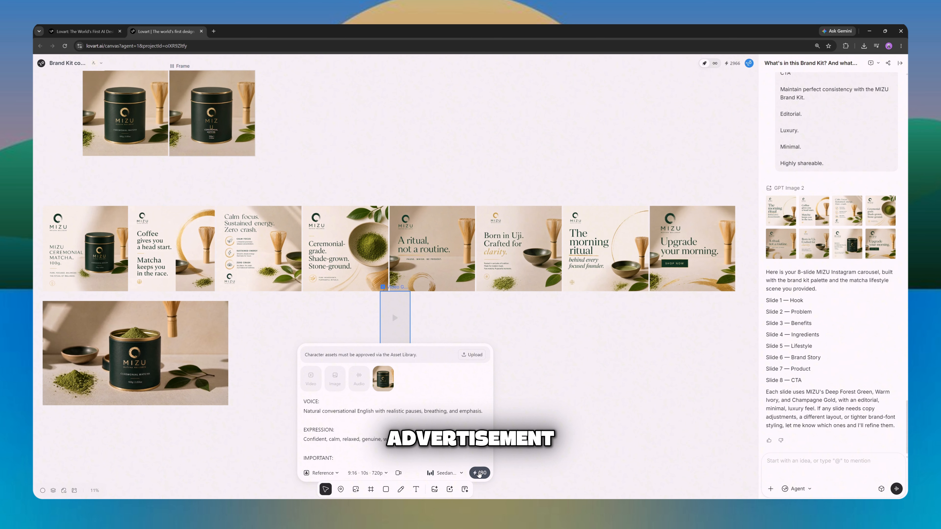
left_click(479, 473)
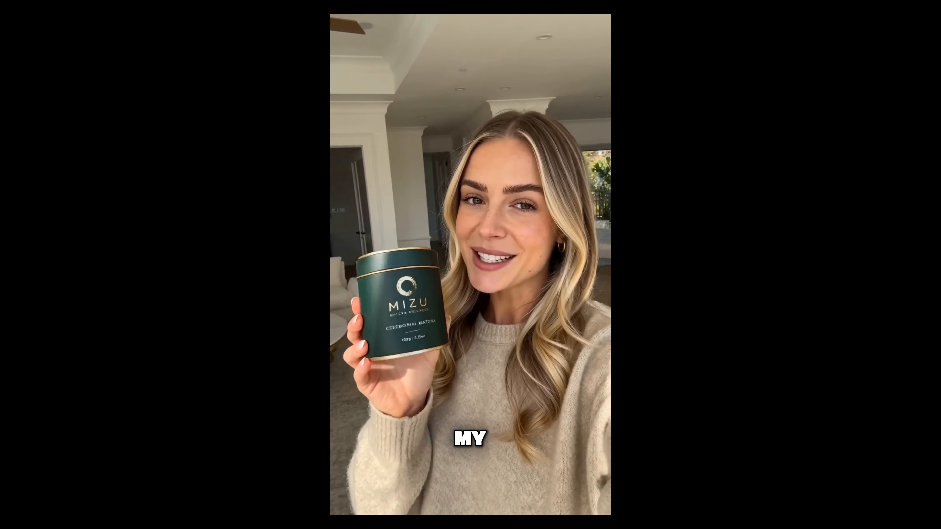